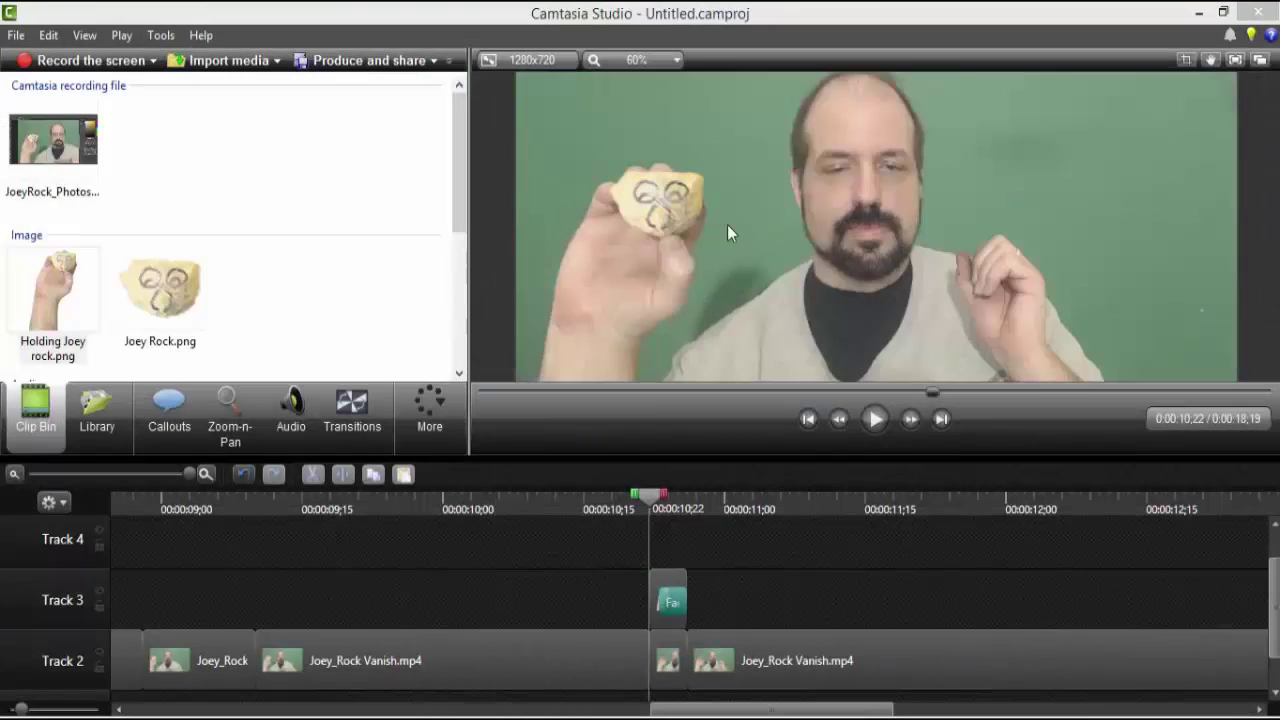
Show the special production options for exporting the current frame, and switch to the frame image opened in Photoshop.
click(16, 35)
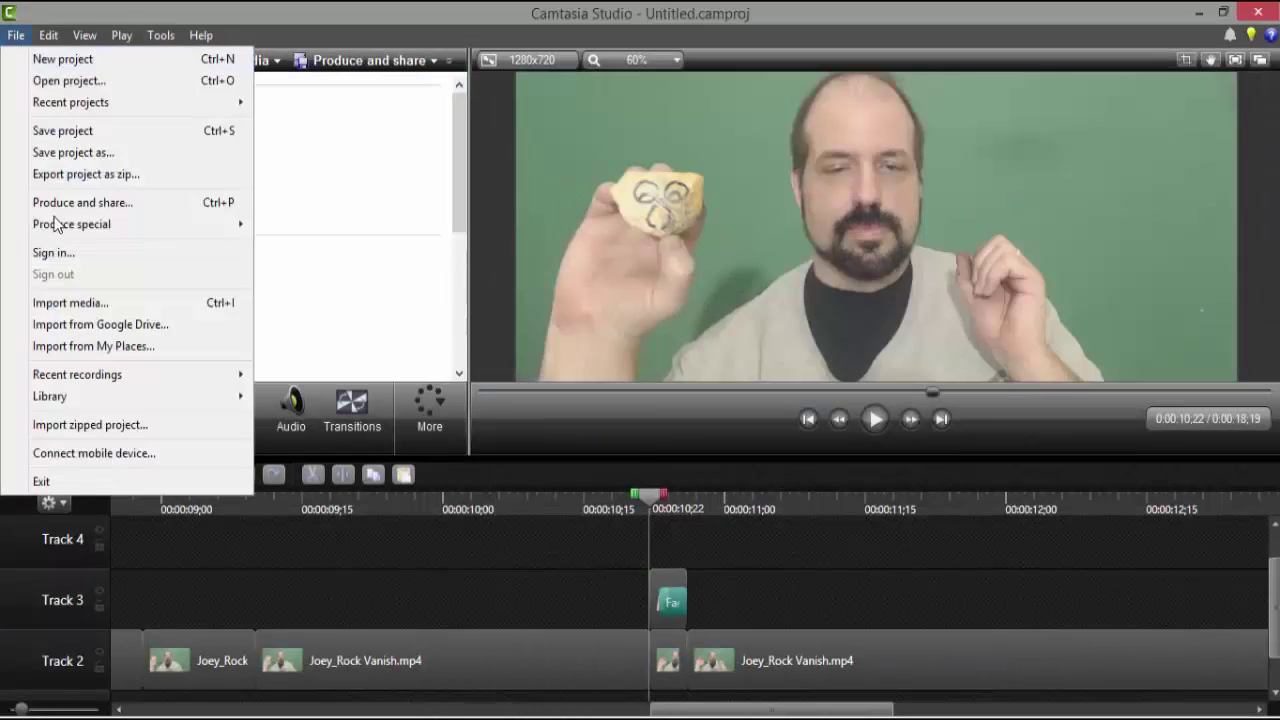
mouse_move(46, 226)
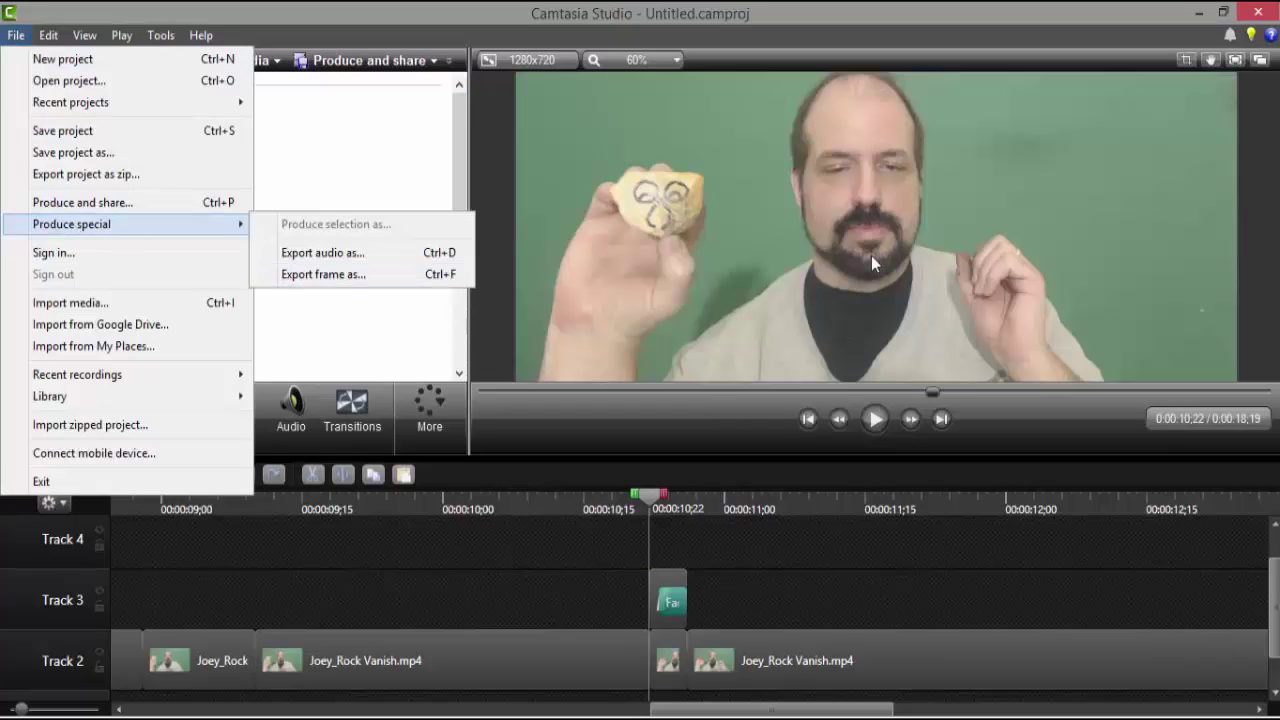
click(543, 646)
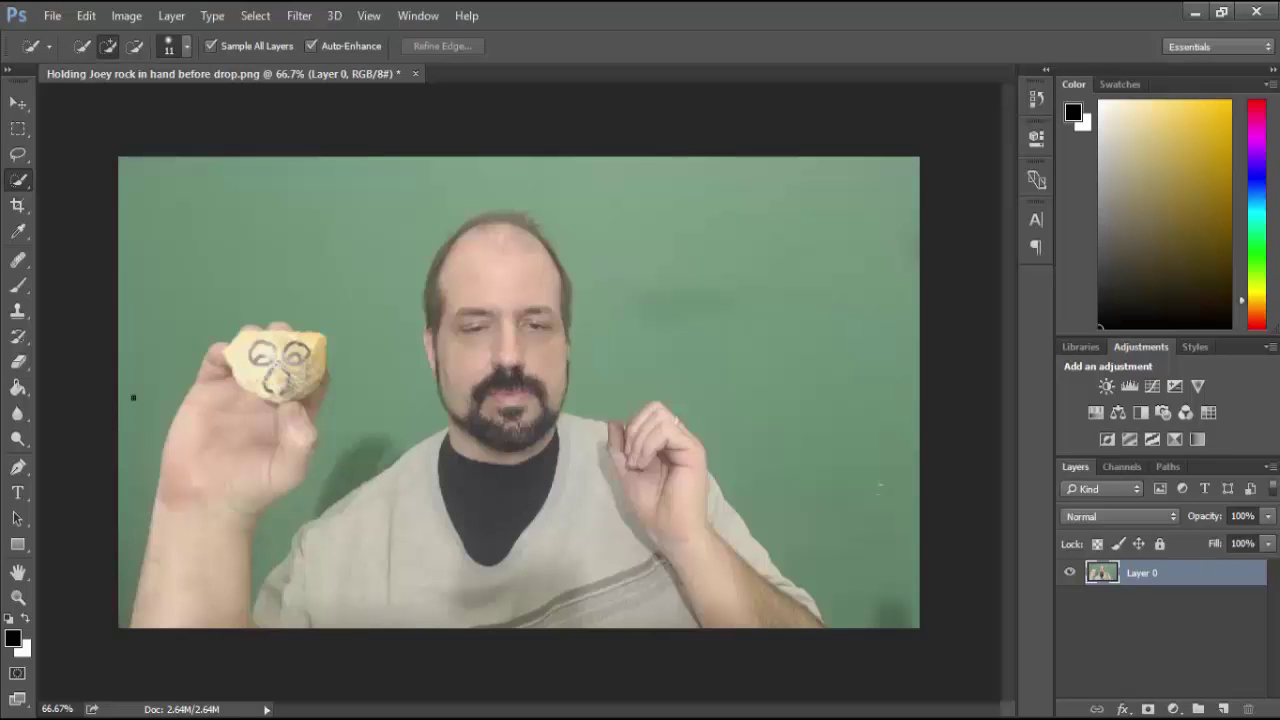
Select the forearm, hand and yellow rock with the Quick Selection tool at 100% view.
key(ctrl+plus)
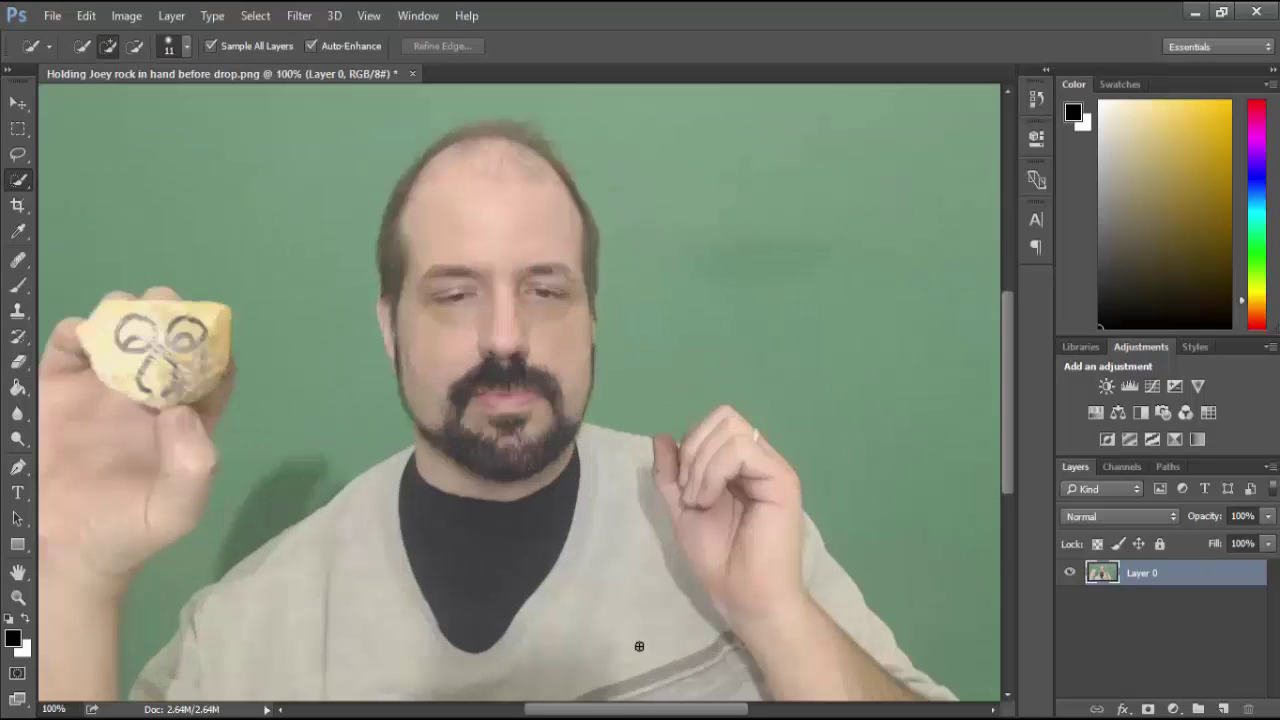
drag(619, 712, 537, 714)
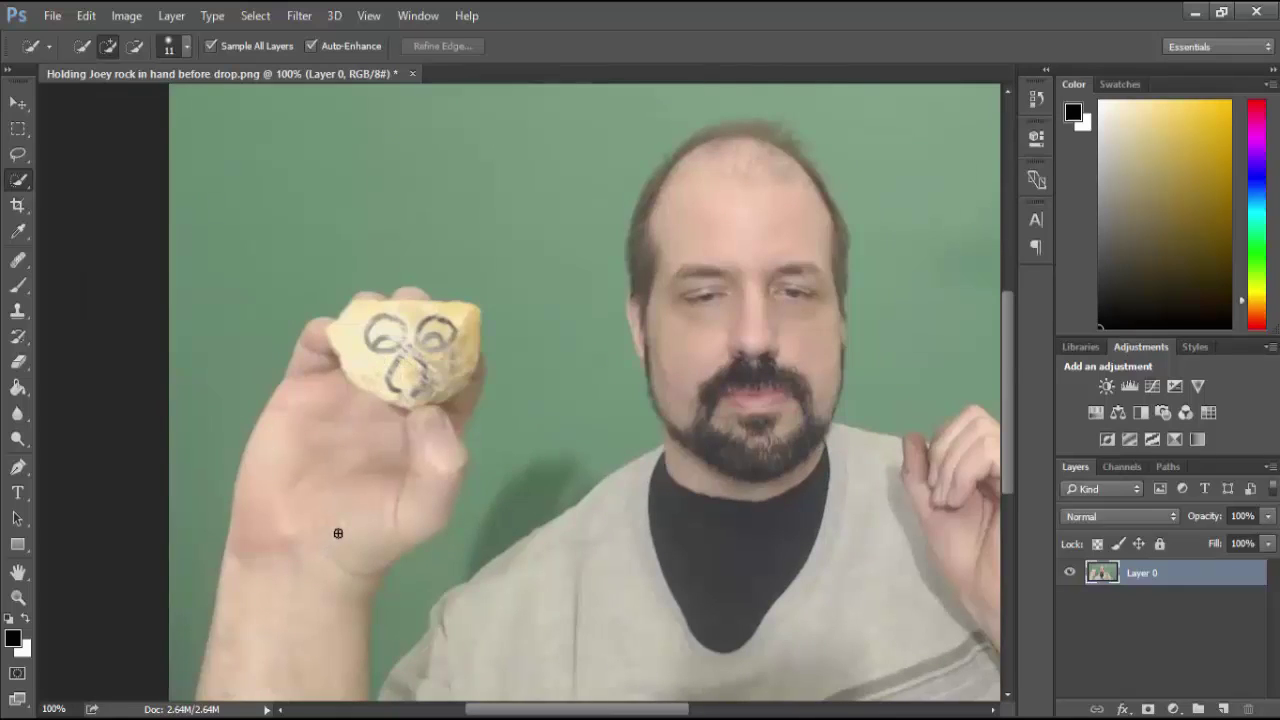
click(290, 360)
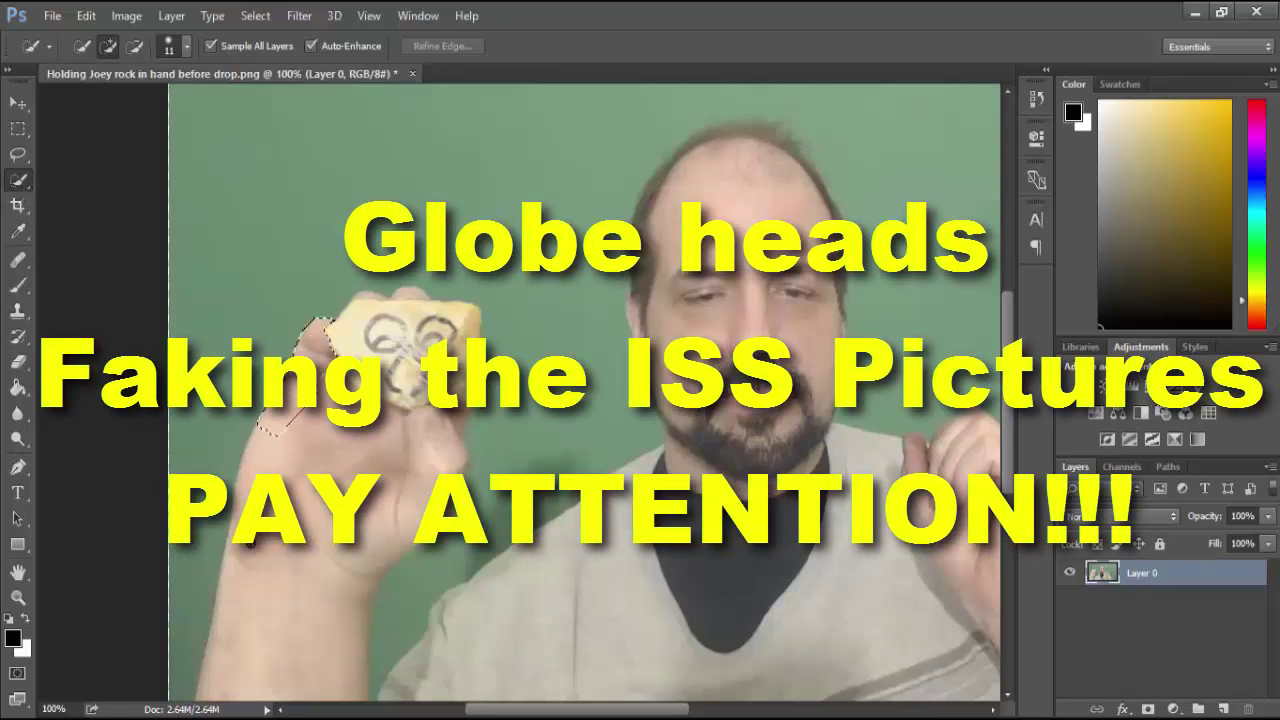
click(242, 649)
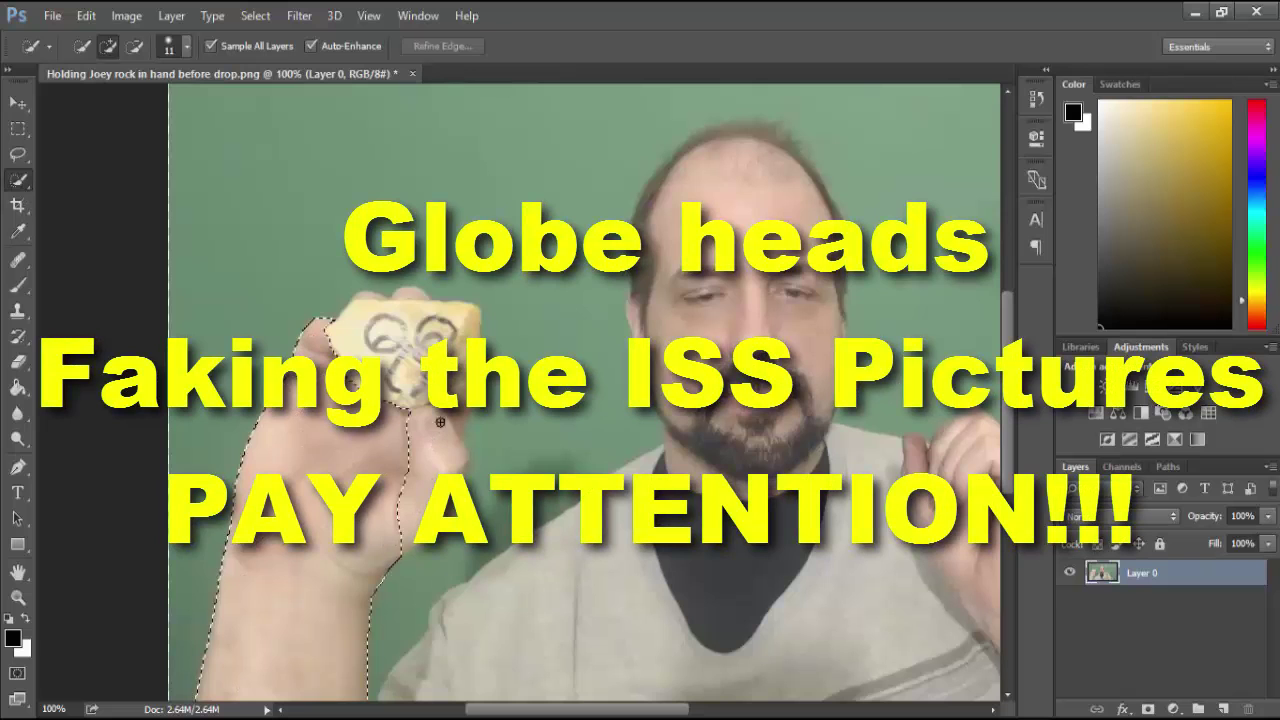
click(417, 303)
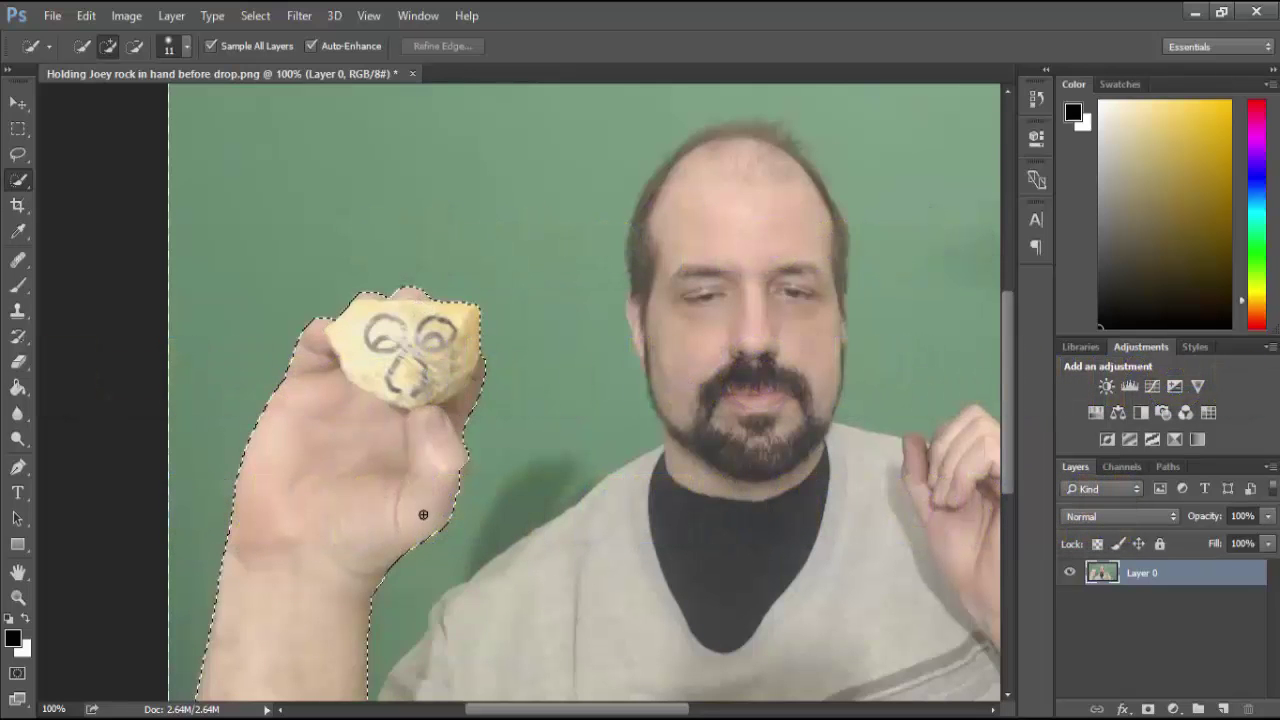
click(423, 514)
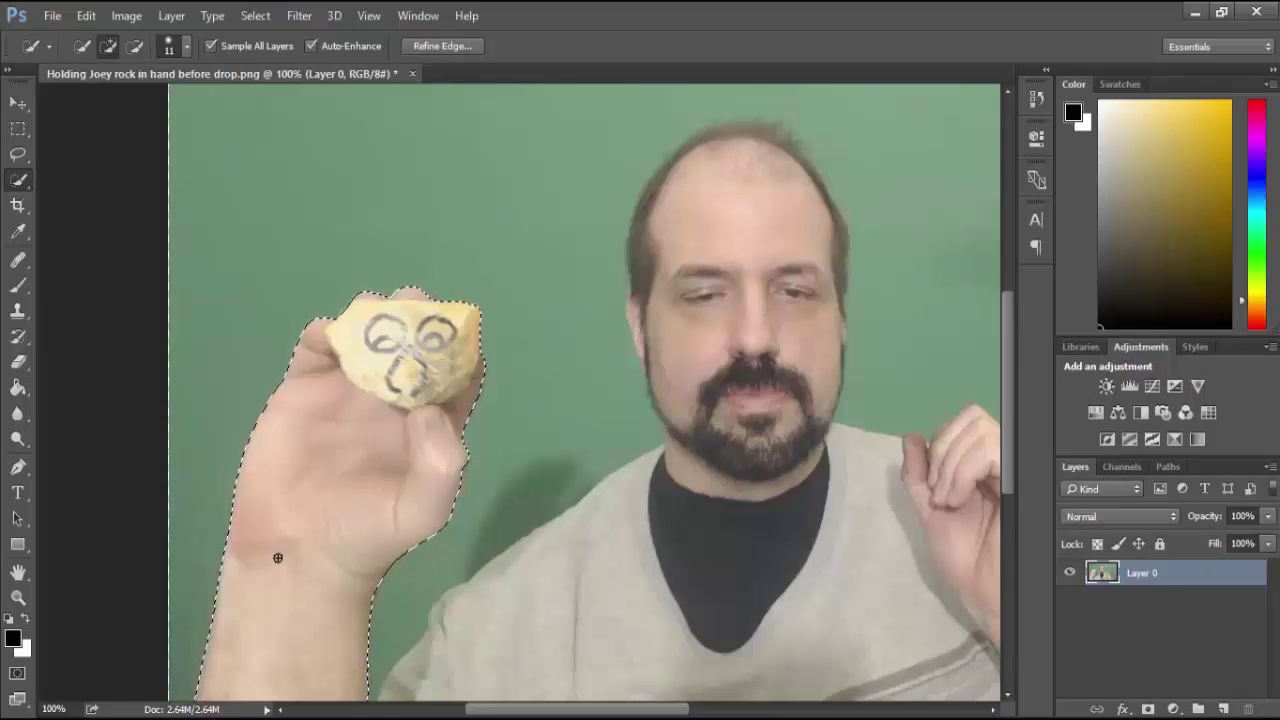
Add the green background beside the wrist to the selection and subtract it again.
drag(243, 549, 172, 572)
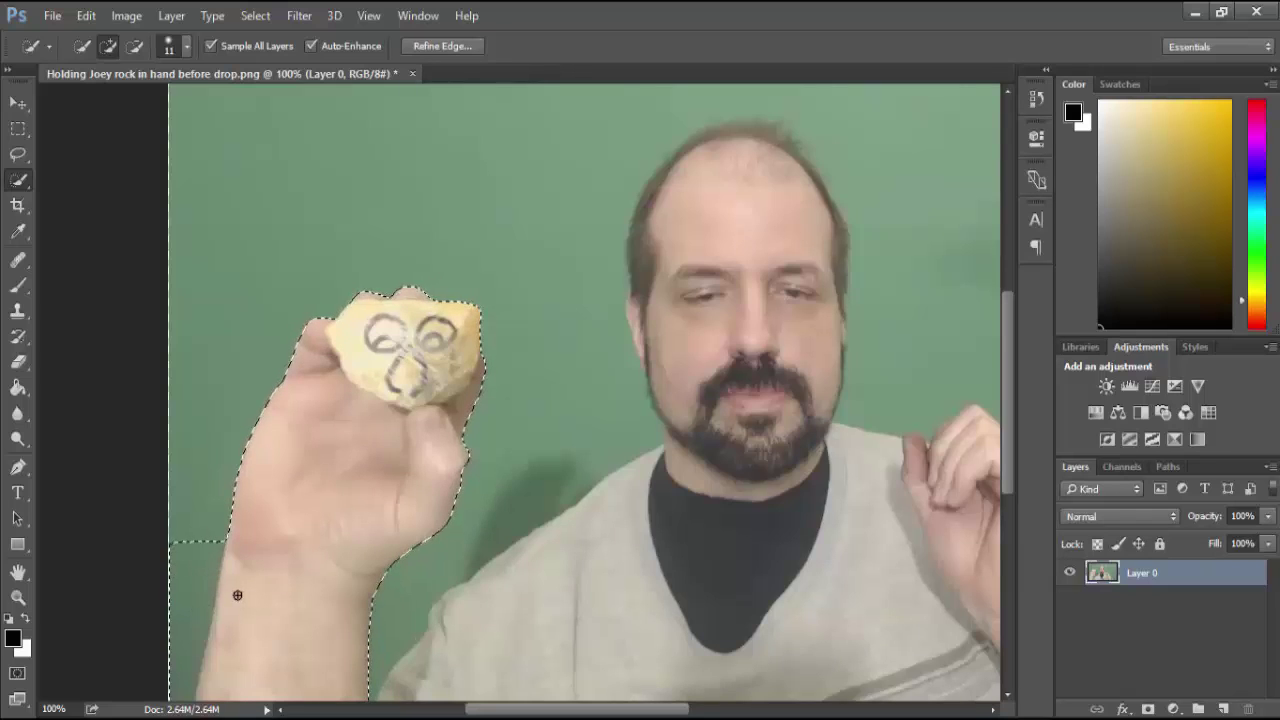
alt+click(215, 528)
drag(204, 574, 174, 692)
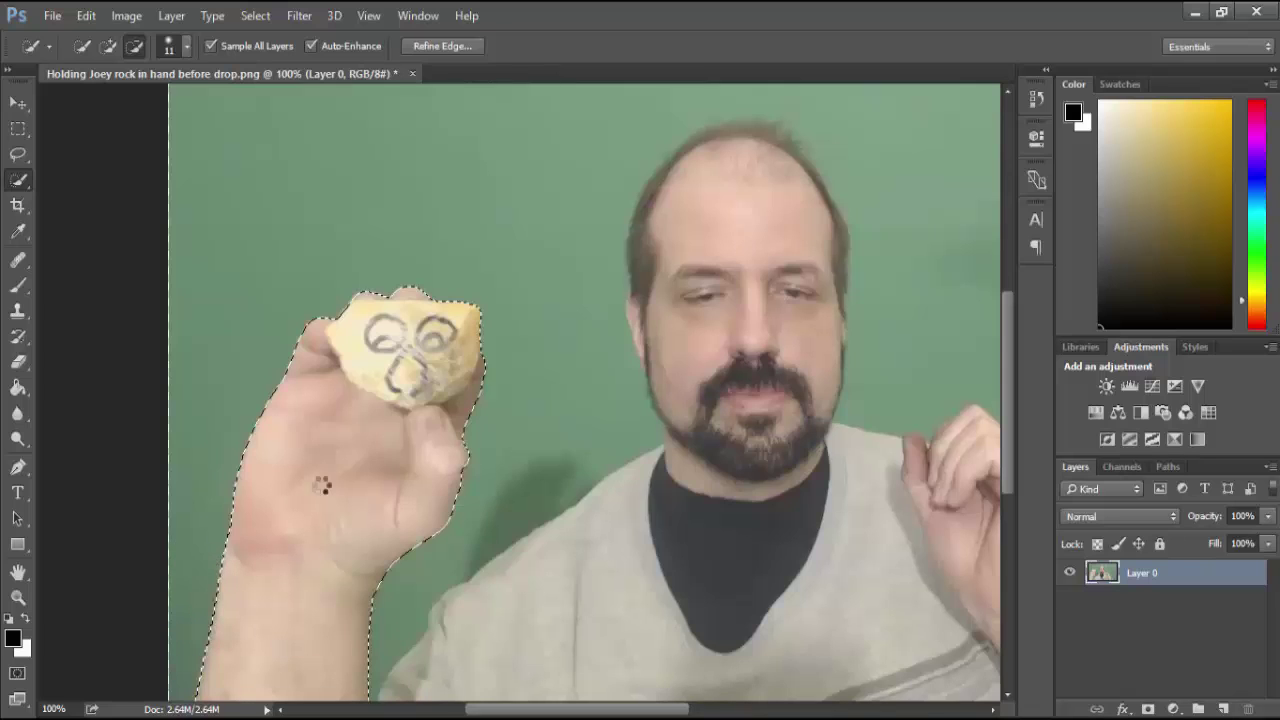
key(alt)
Feather the selection of the hand and rock with a radius of 2 pixels.
right_click(339, 447)
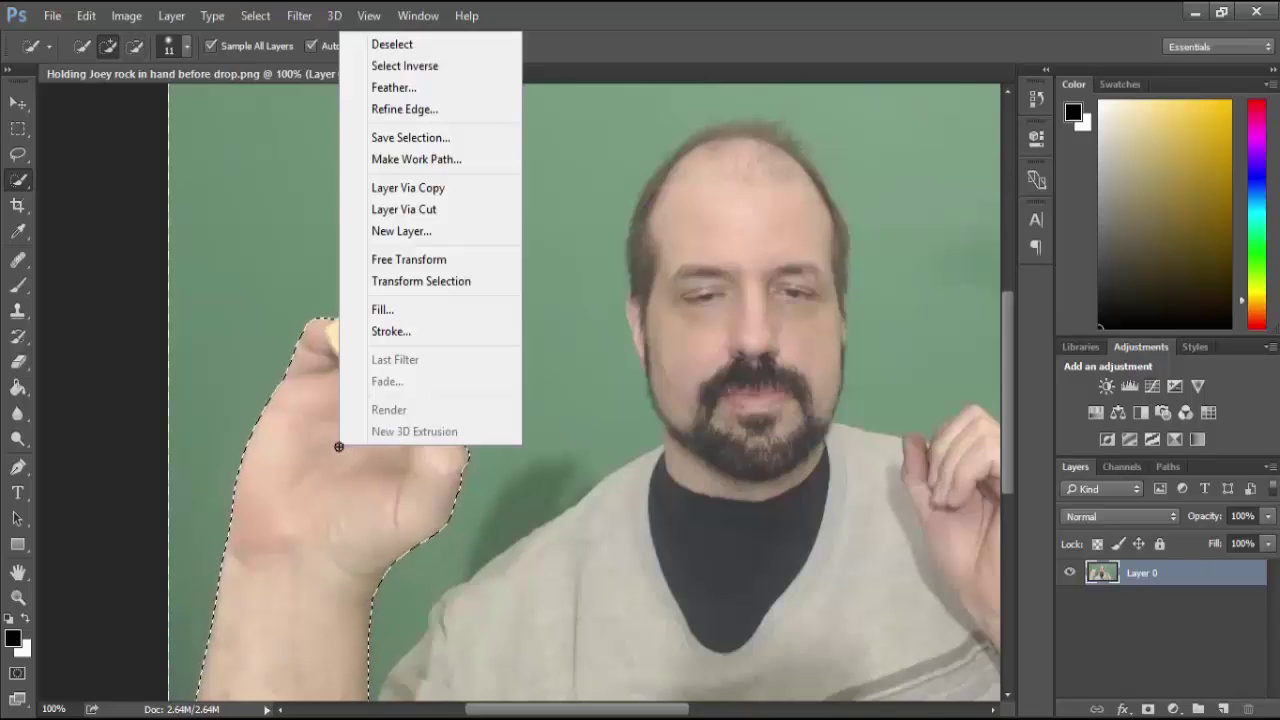
click(413, 80)
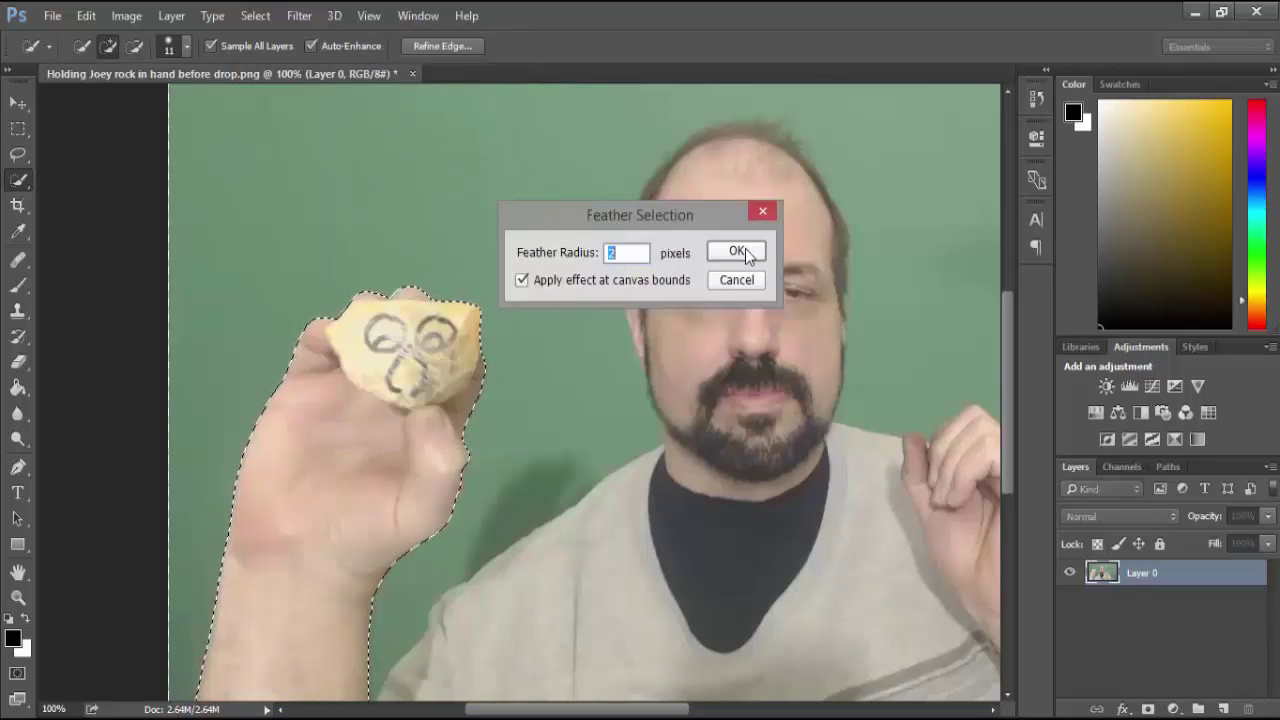
click(740, 252)
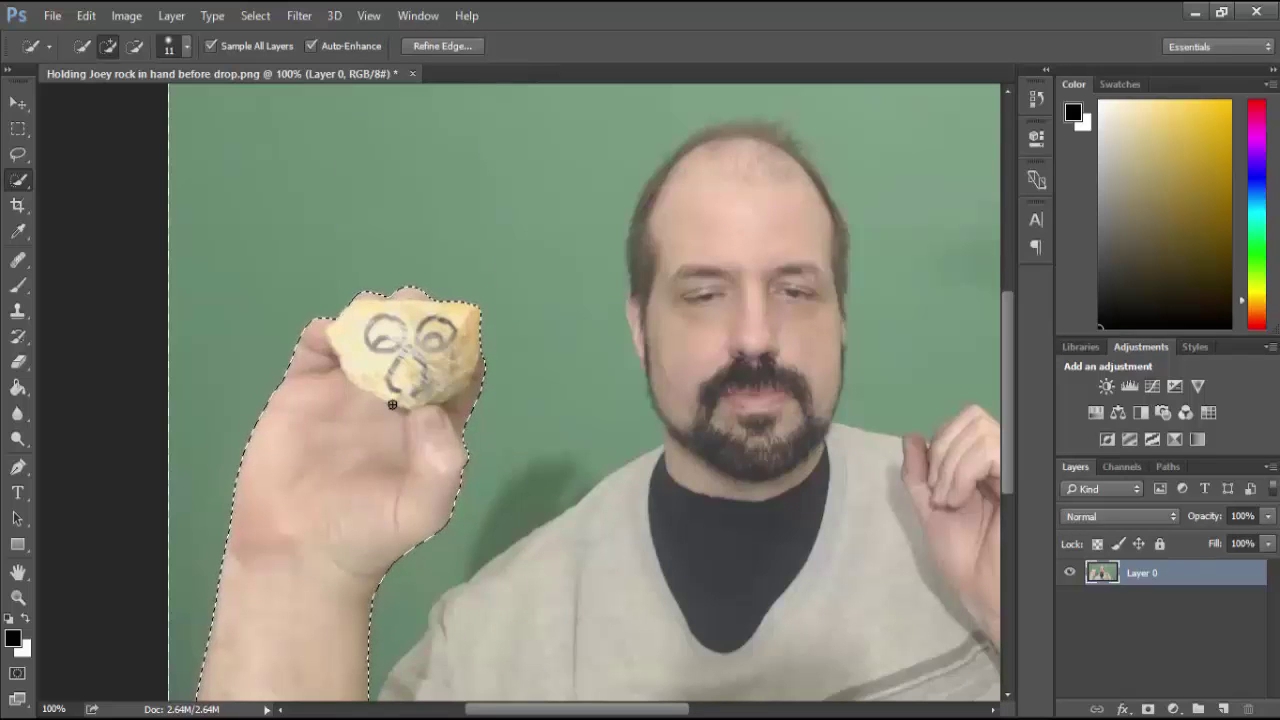
Copy the selected hand and rock to a new layer and hide Layer 0.
key(ctrl+j)
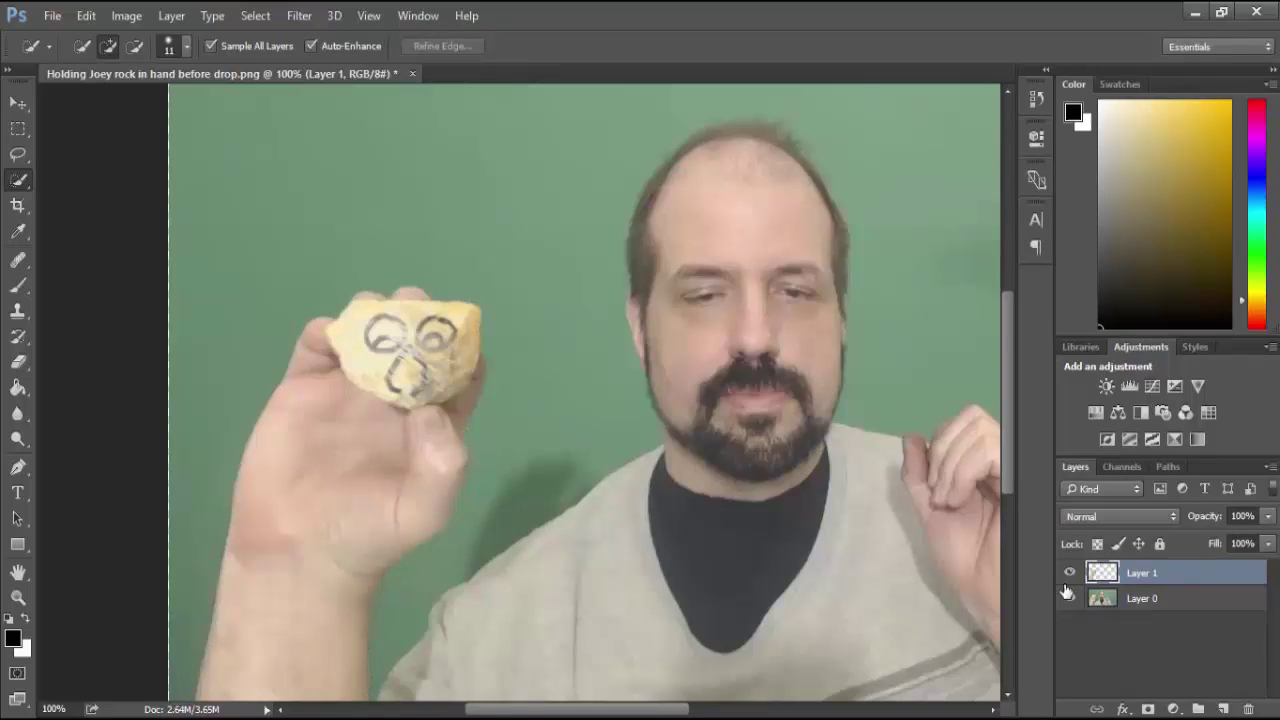
click(1069, 597)
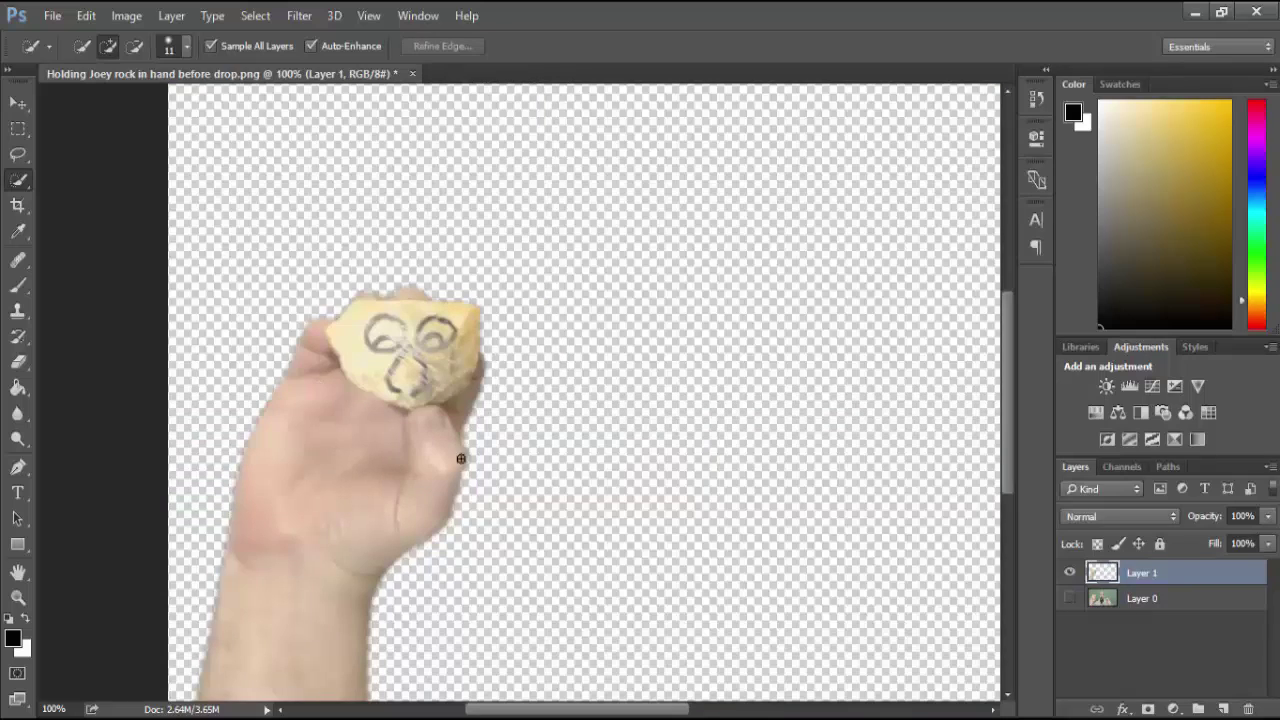
Crop the canvas tightly around the cut-out hand and rock, keeping the forearm down to the image's lower edge.
click(20, 207)
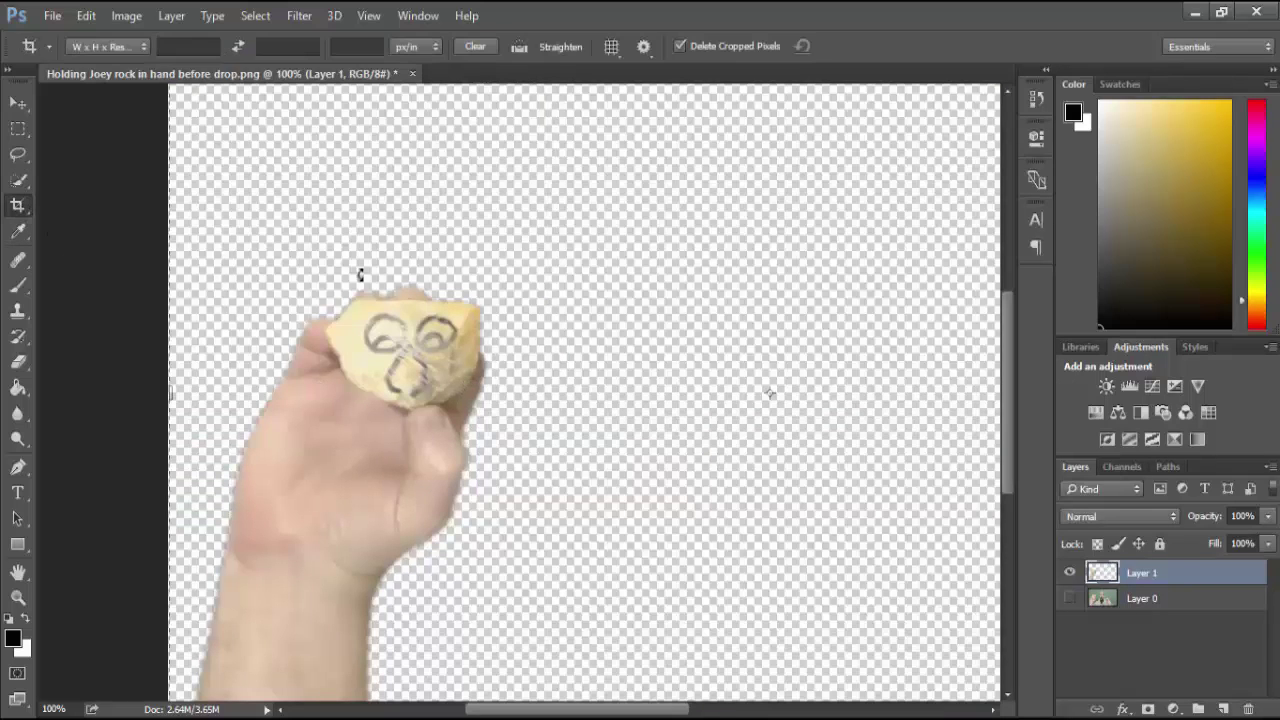
drag(174, 205, 560, 588)
drag(525, 118, 545, 135)
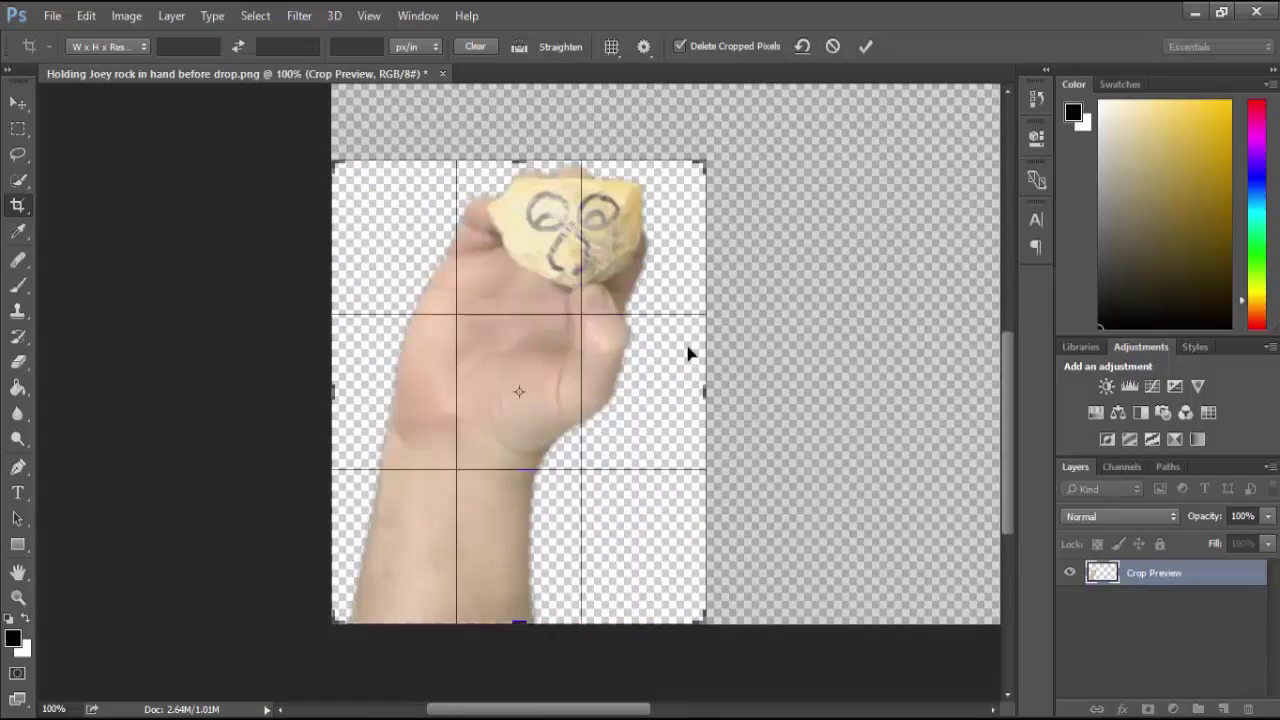
drag(706, 391, 677, 391)
drag(362, 390, 367, 391)
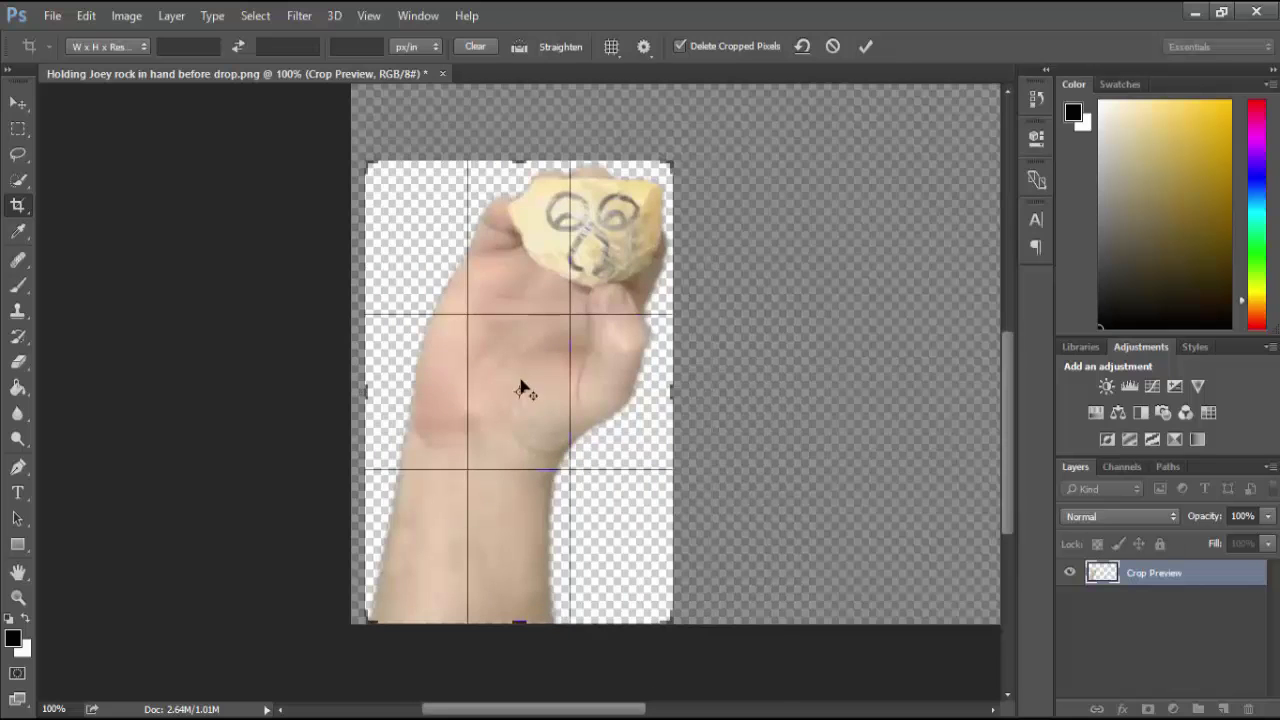
right_click(520, 394)
click(589, 685)
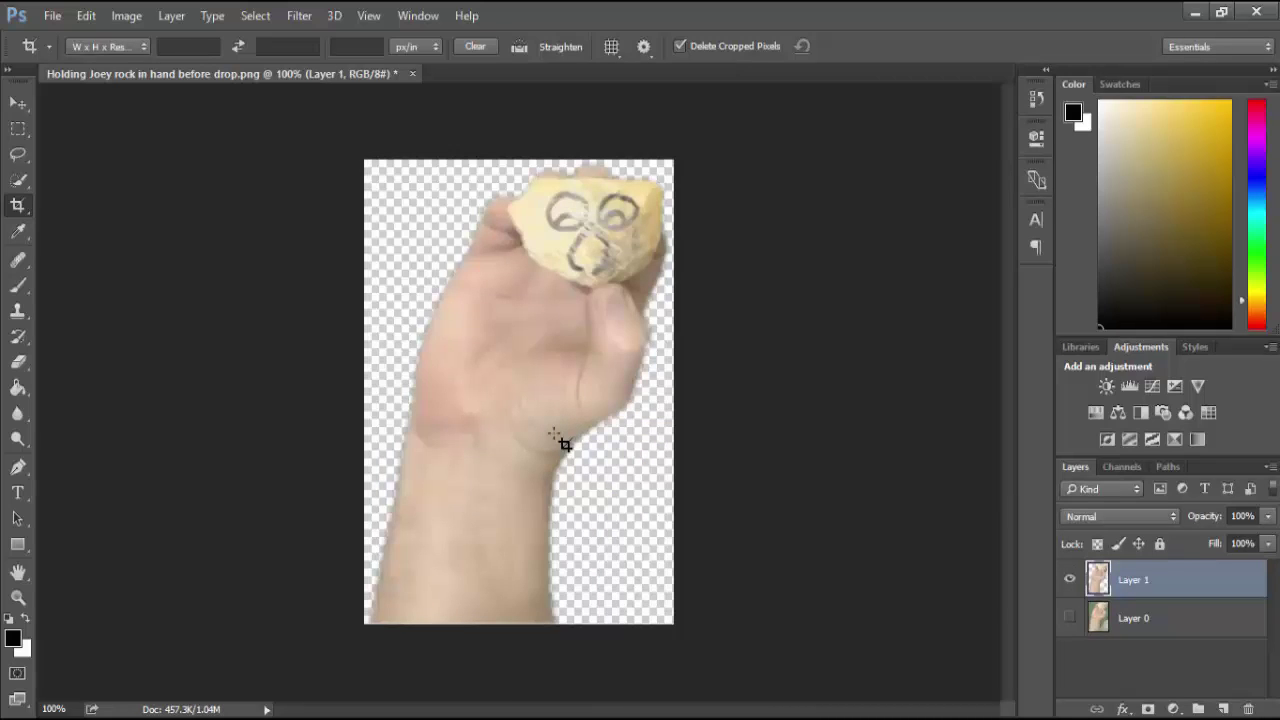
Save the cut-out to the Desktop as a PNG named Joey hand rock, with smallest compression and no interlacing.
click(52, 16)
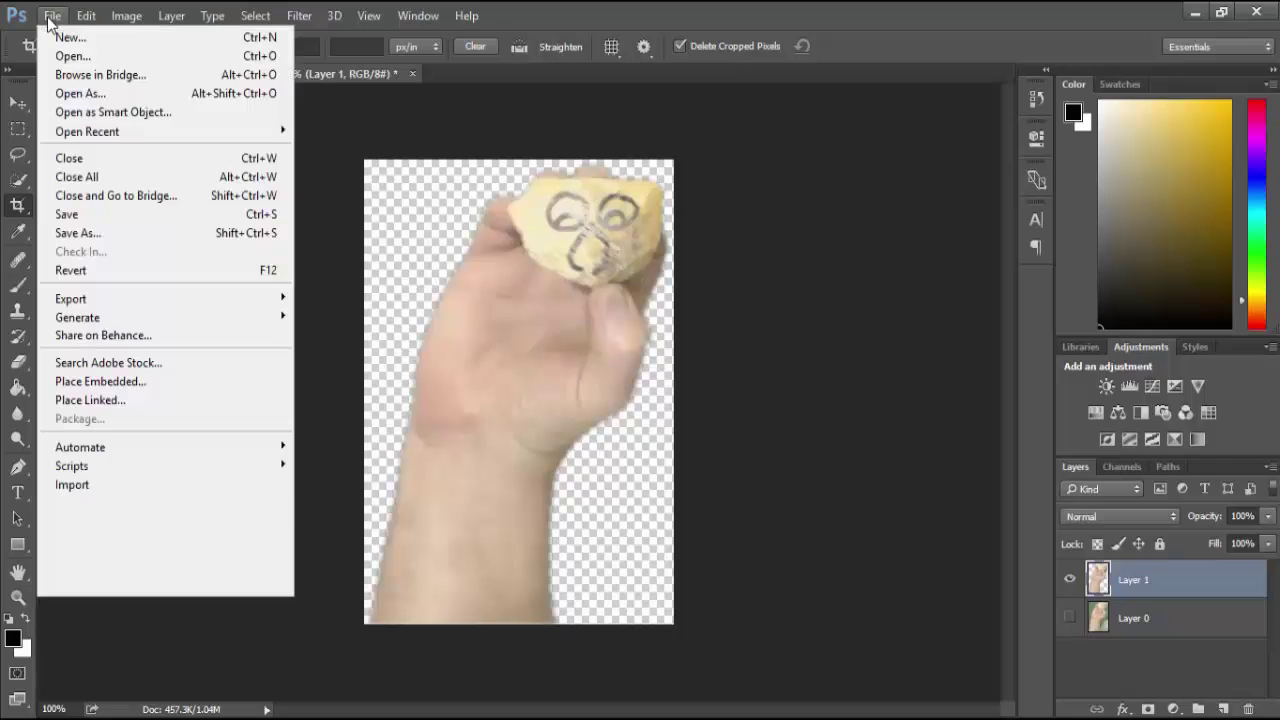
click(94, 233)
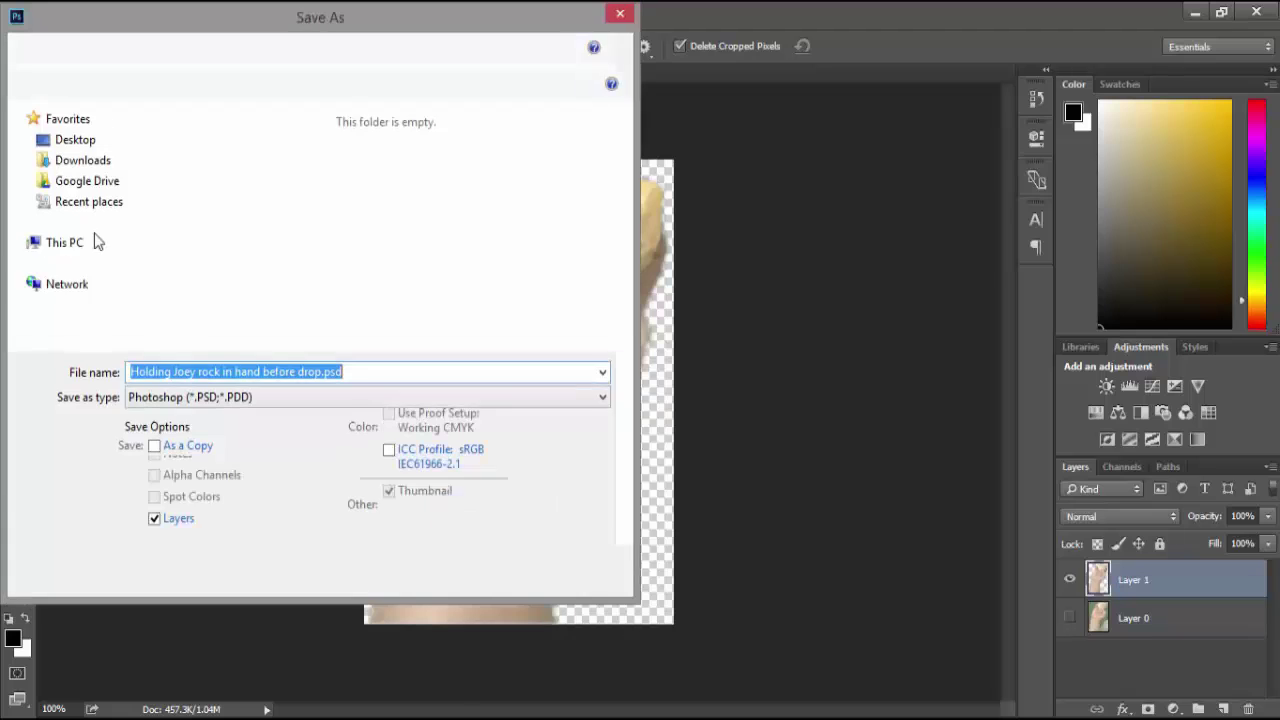
click(145, 397)
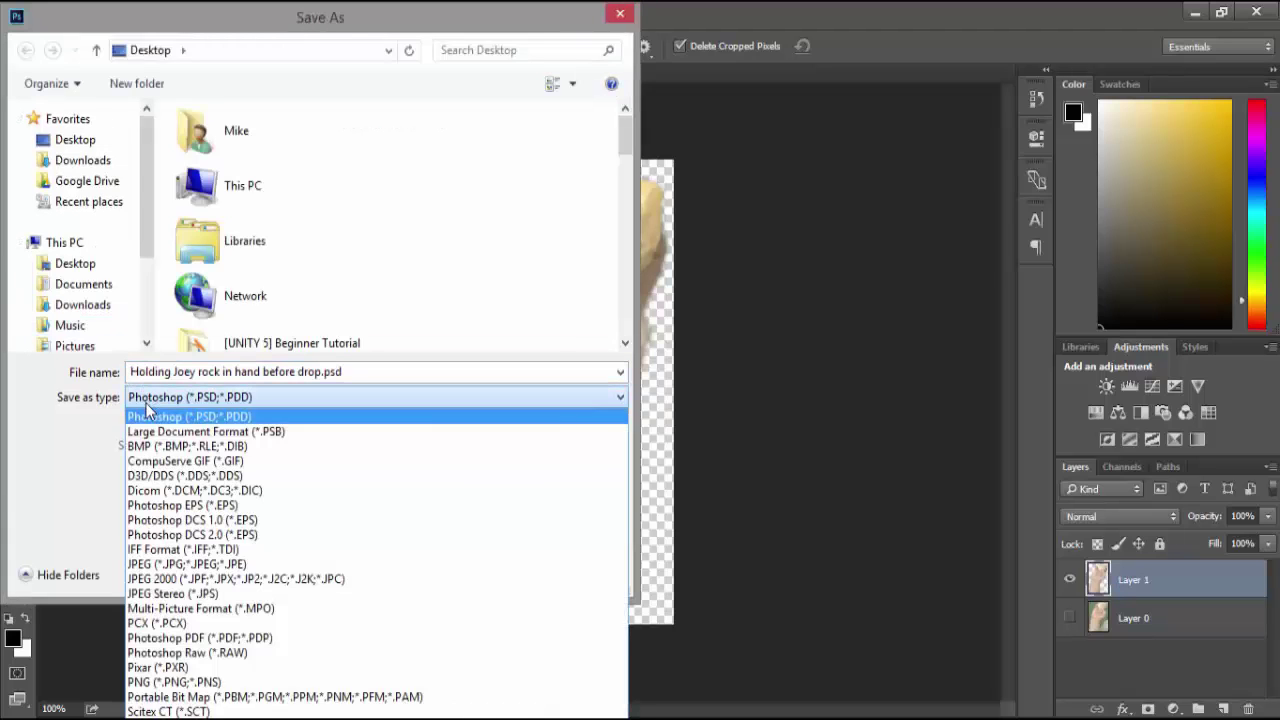
click(171, 684)
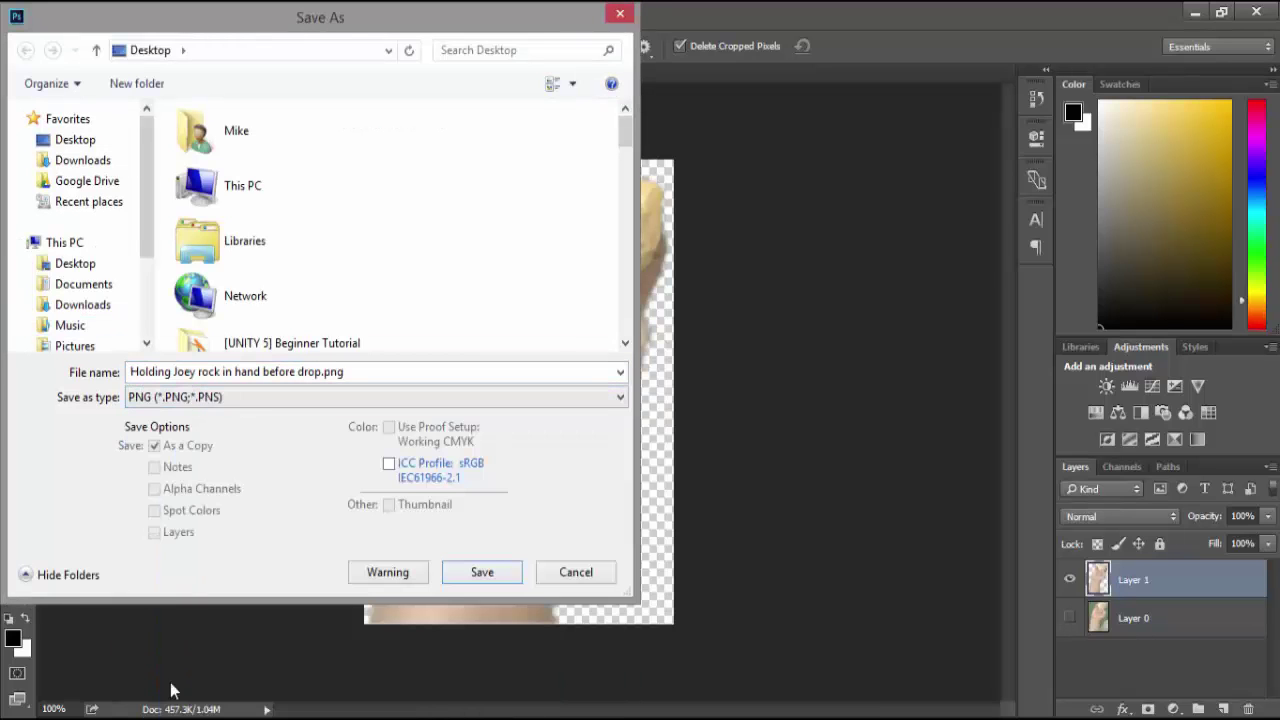
click(244, 371)
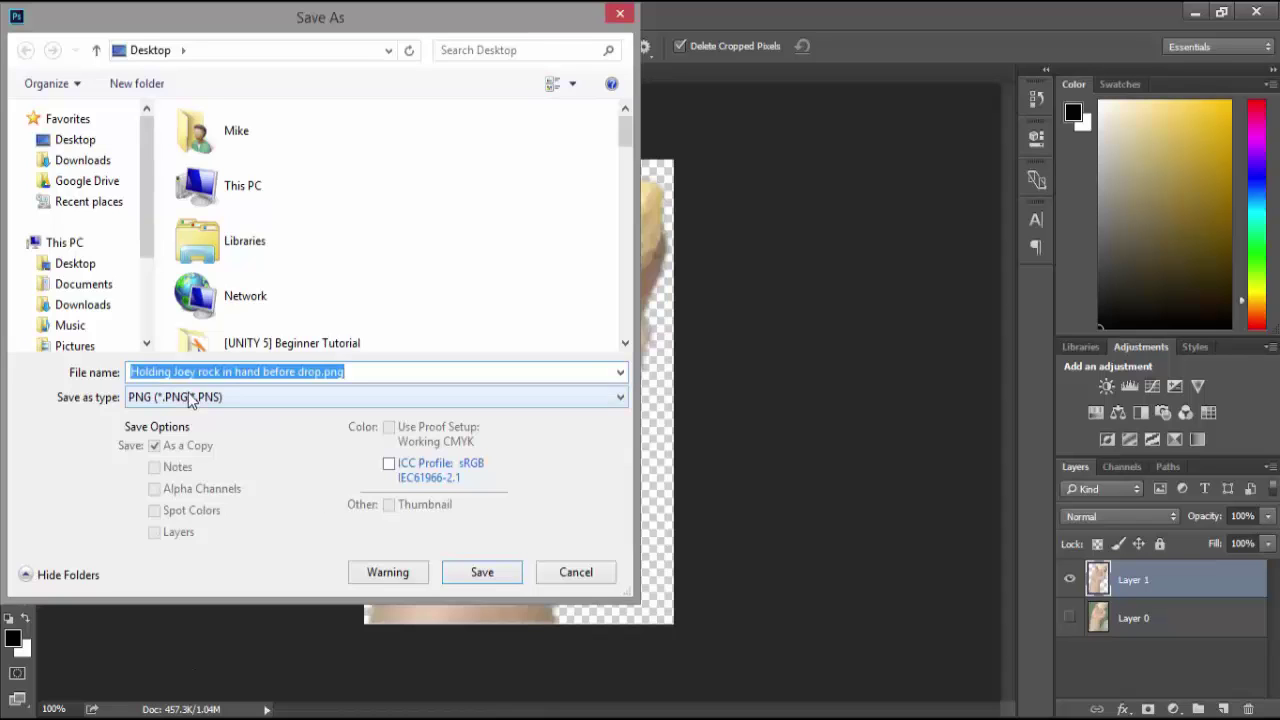
text(Joey hand rock)
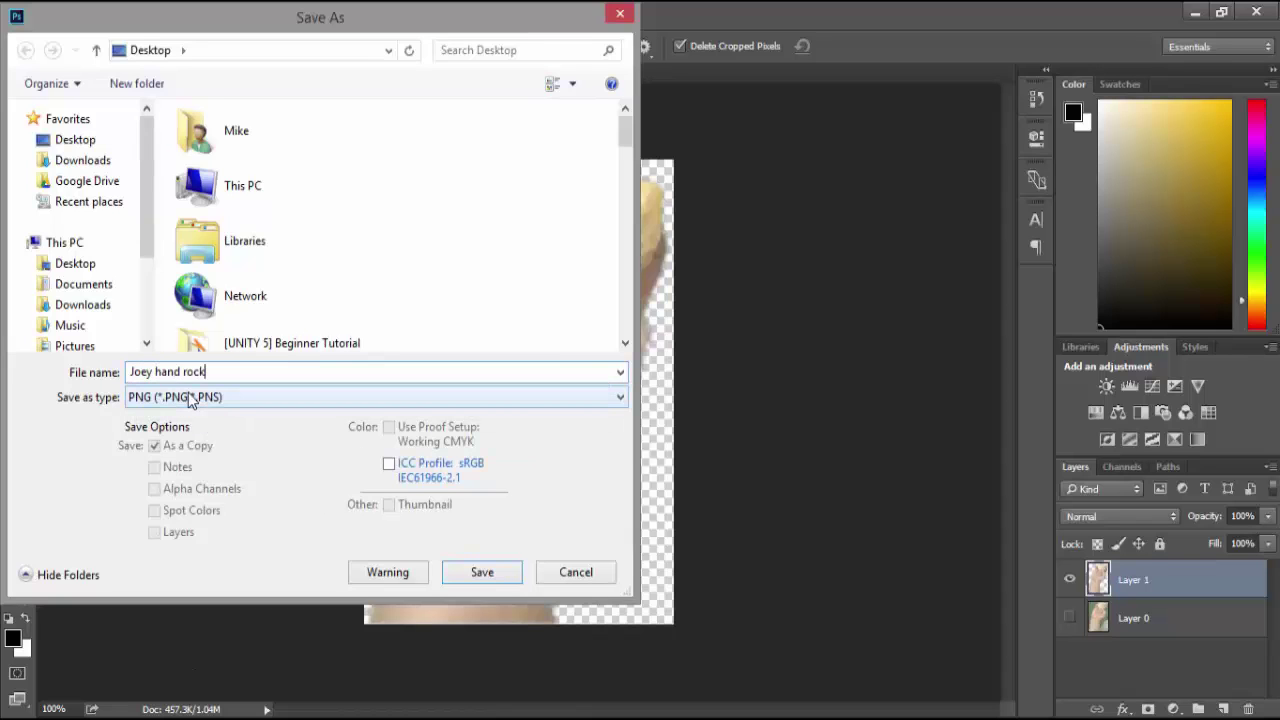
key(Return)
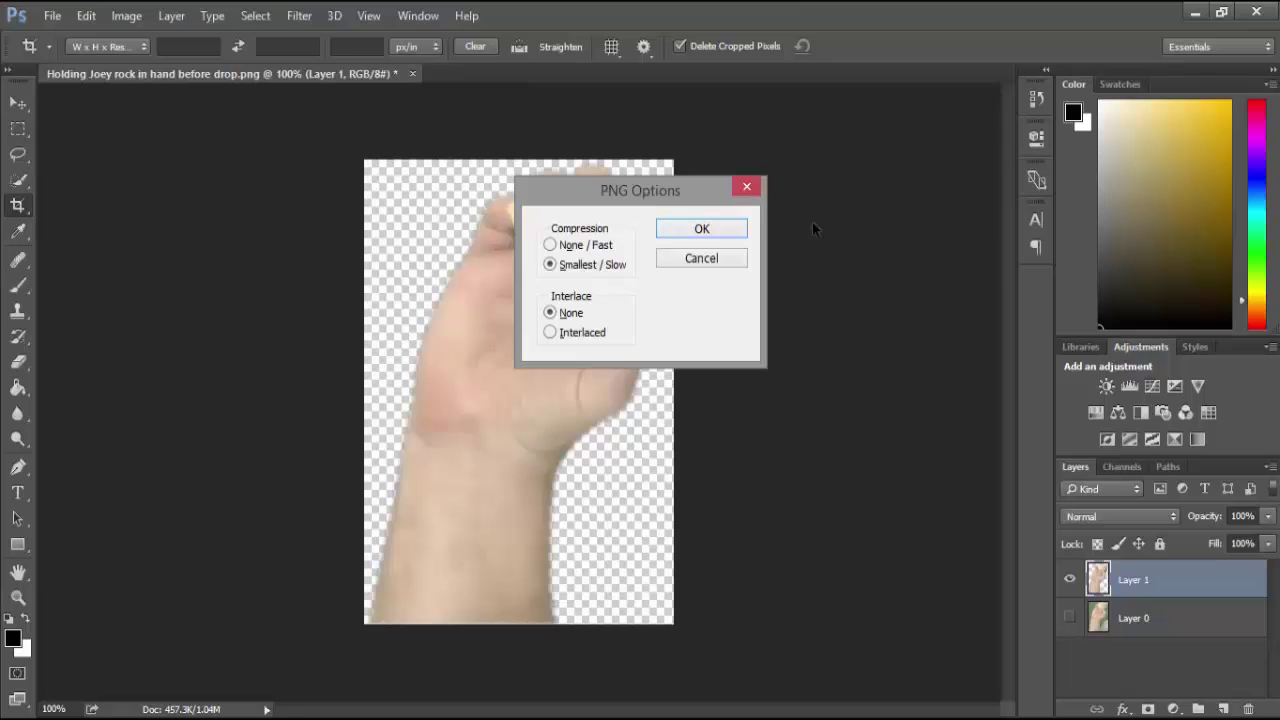
click(702, 229)
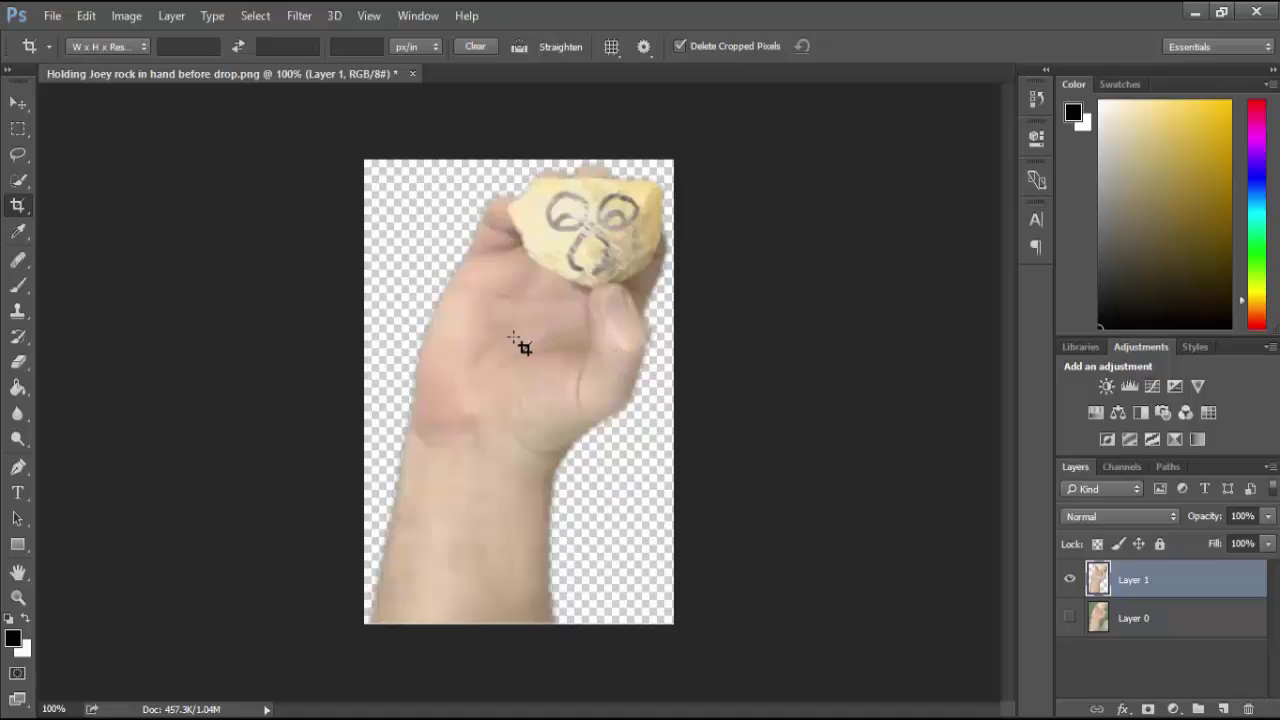
Close Photoshop without saving the document's changes, returning to the Camtasia Studio project.
click(1256, 11)
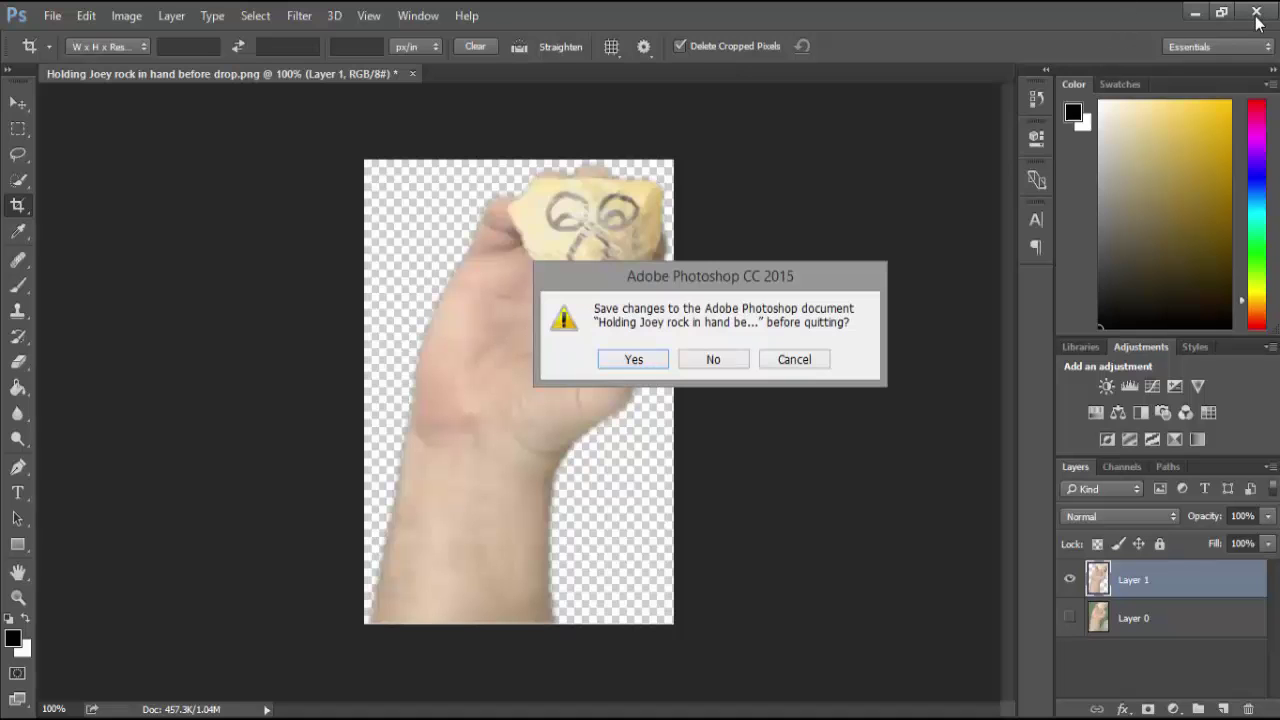
click(718, 365)
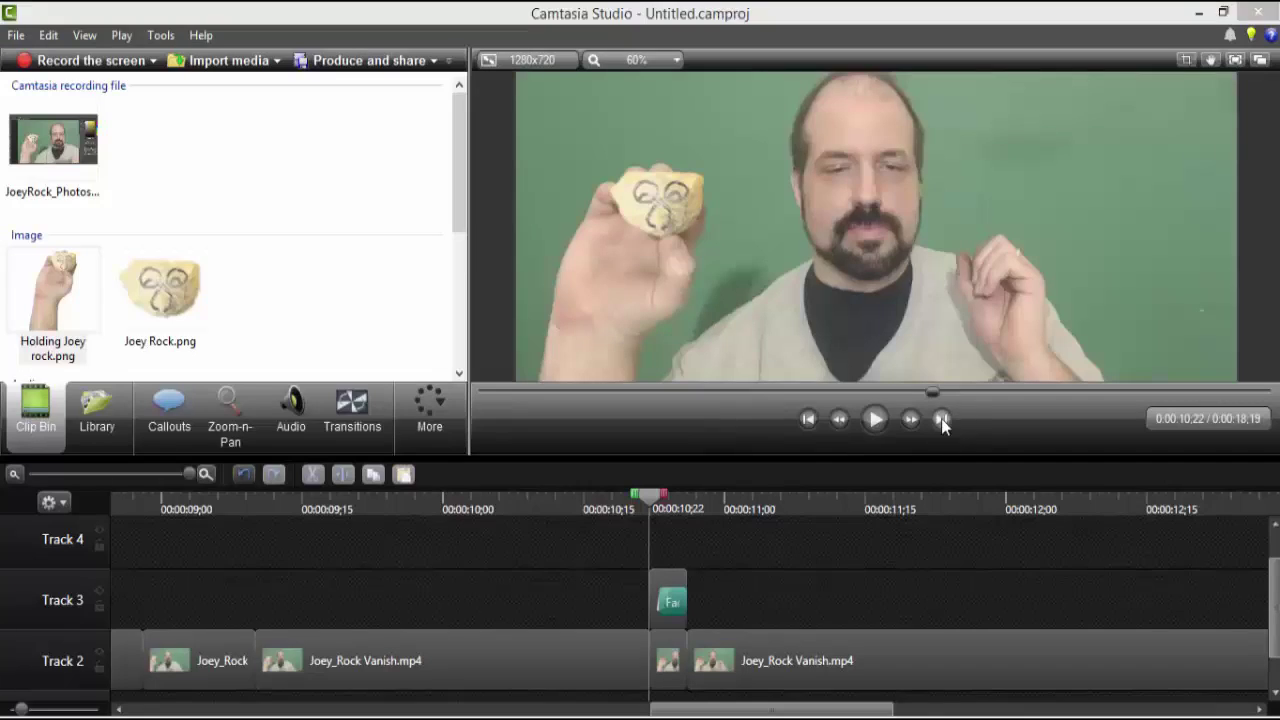
At 0:00:10;24, move the Track 3 hand-and-rock overlay off the empty hand and back over it.
click(50, 305)
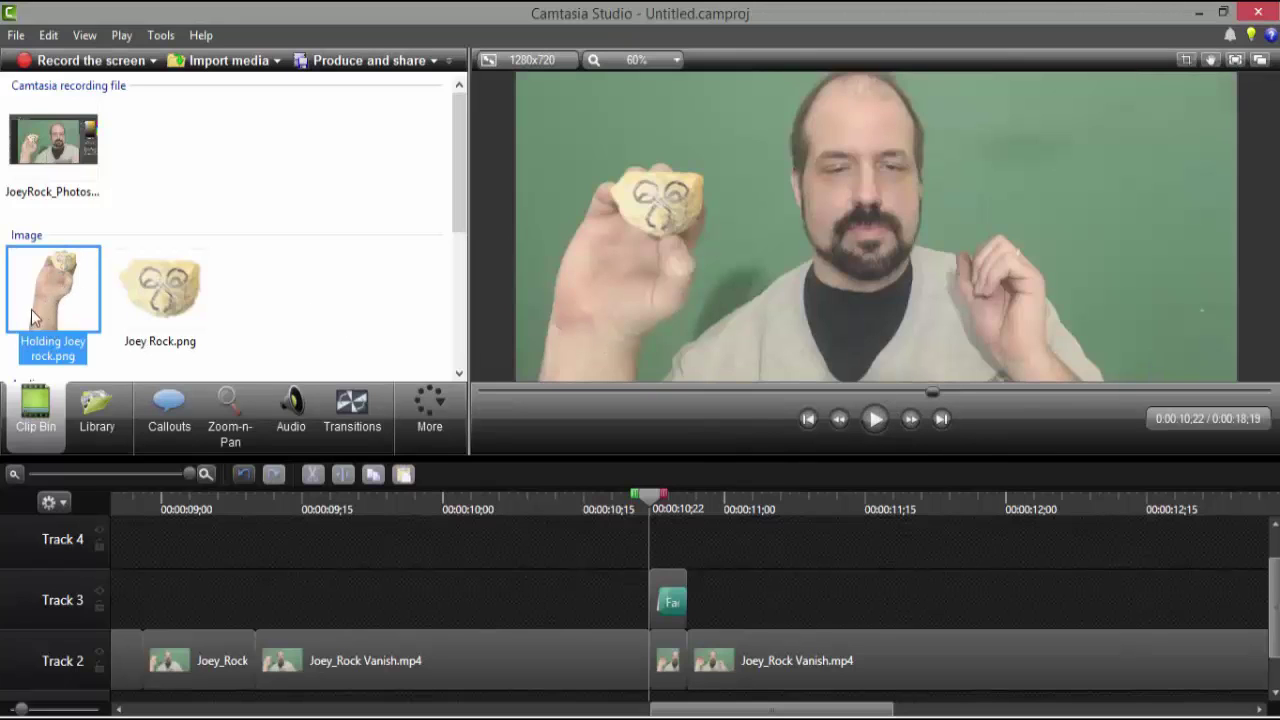
click(668, 545)
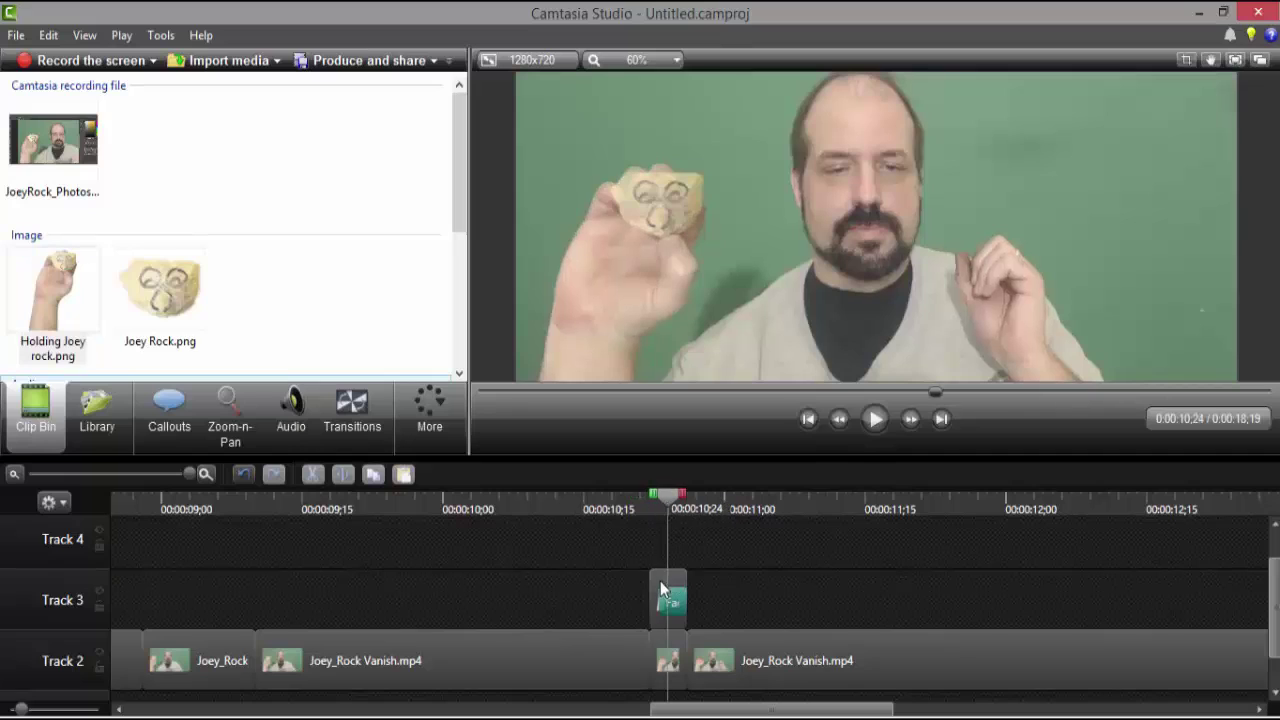
click(660, 580)
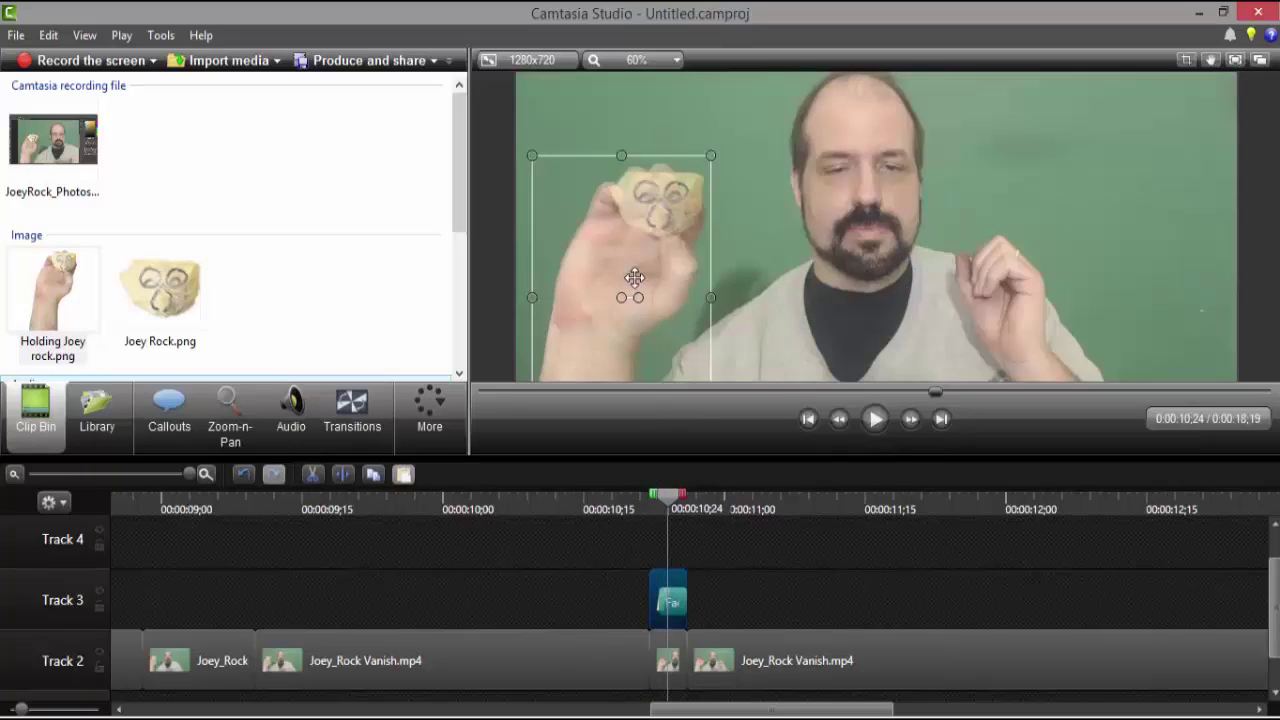
click(57, 295)
drag(606, 245, 1035, 168)
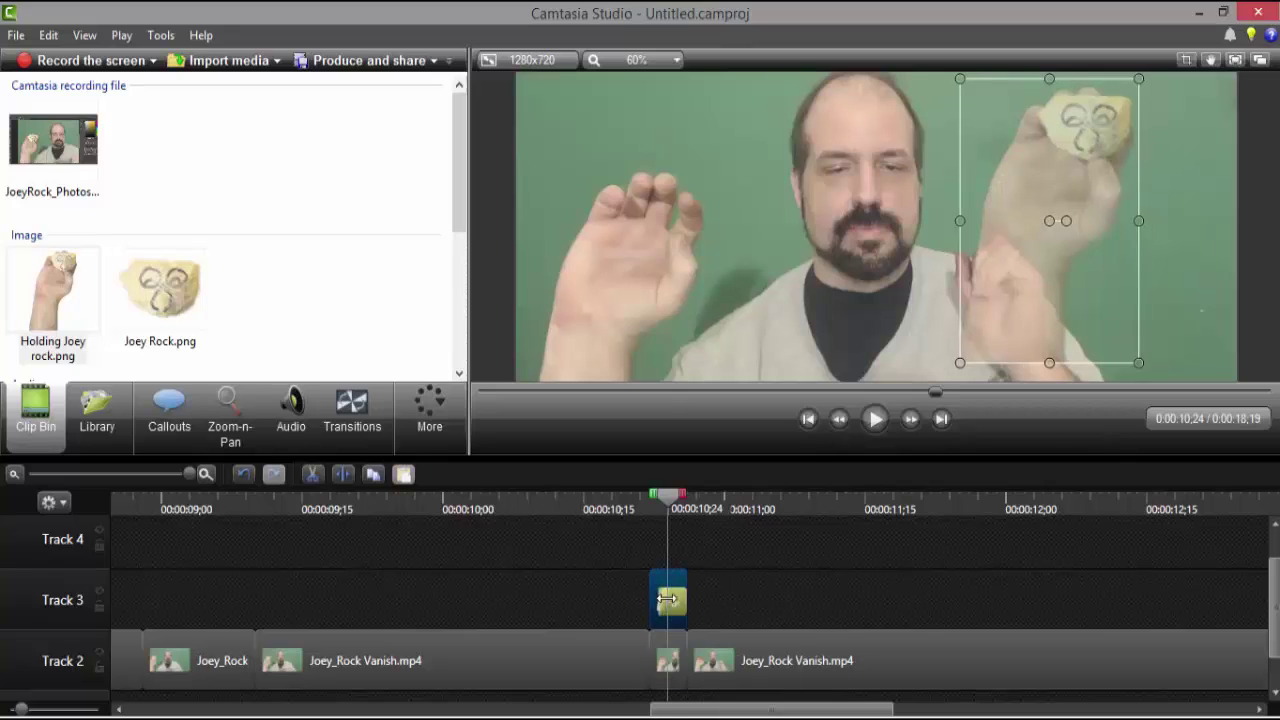
drag(1040, 259, 656, 313)
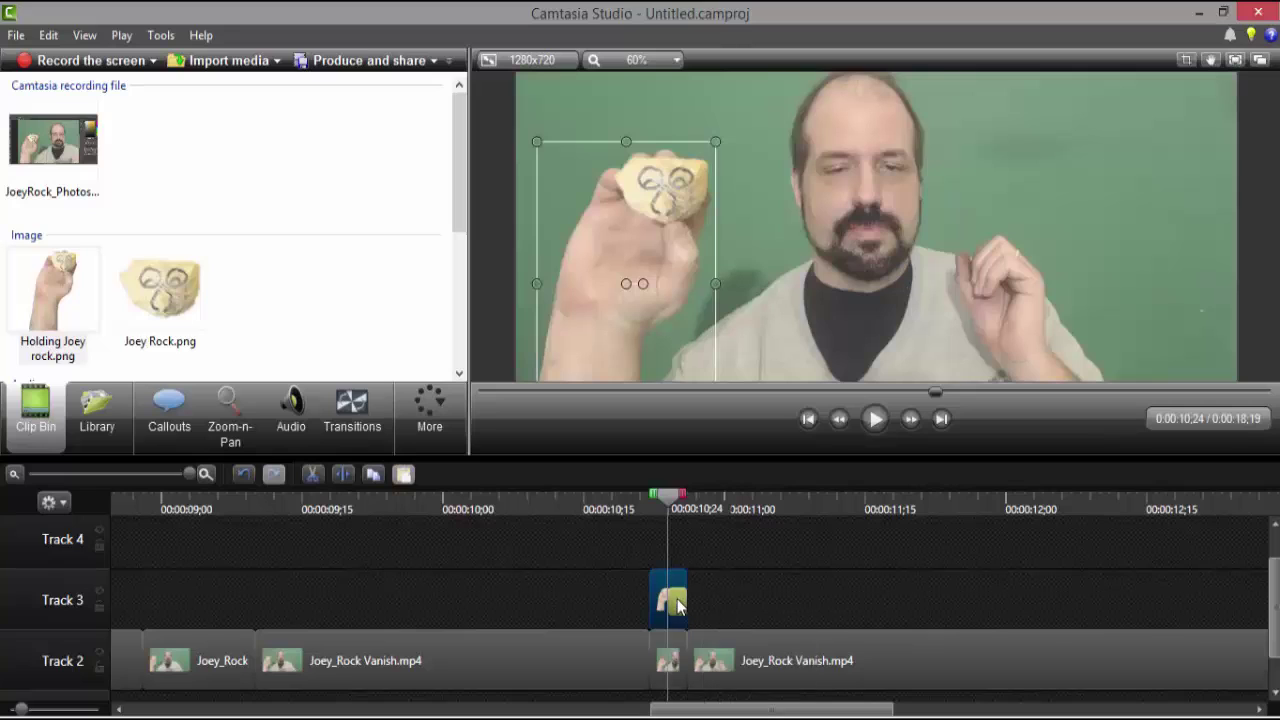
Try a Fade transition between the Joey_Rock Vanish.mp4 clips on Track 2 below the overlay, and delete it.
click(430, 408)
click(365, 400)
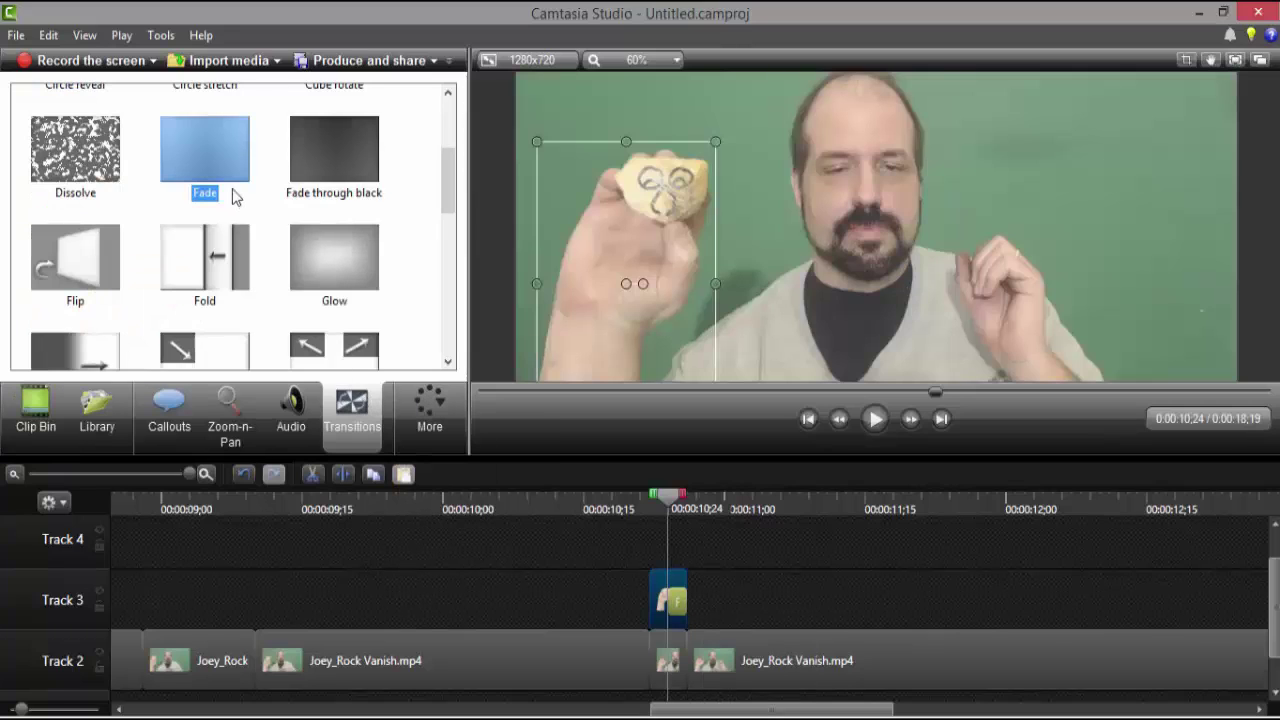
drag(207, 143, 645, 678)
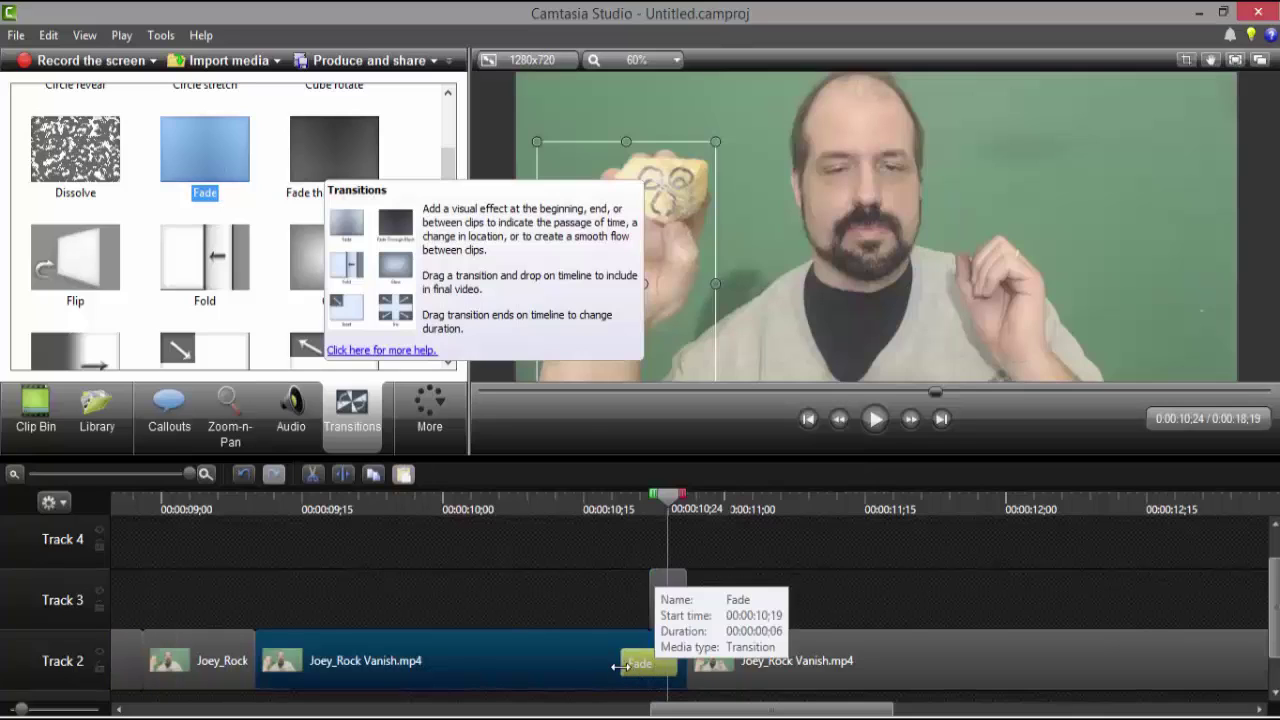
right_click(640, 668)
click(687, 677)
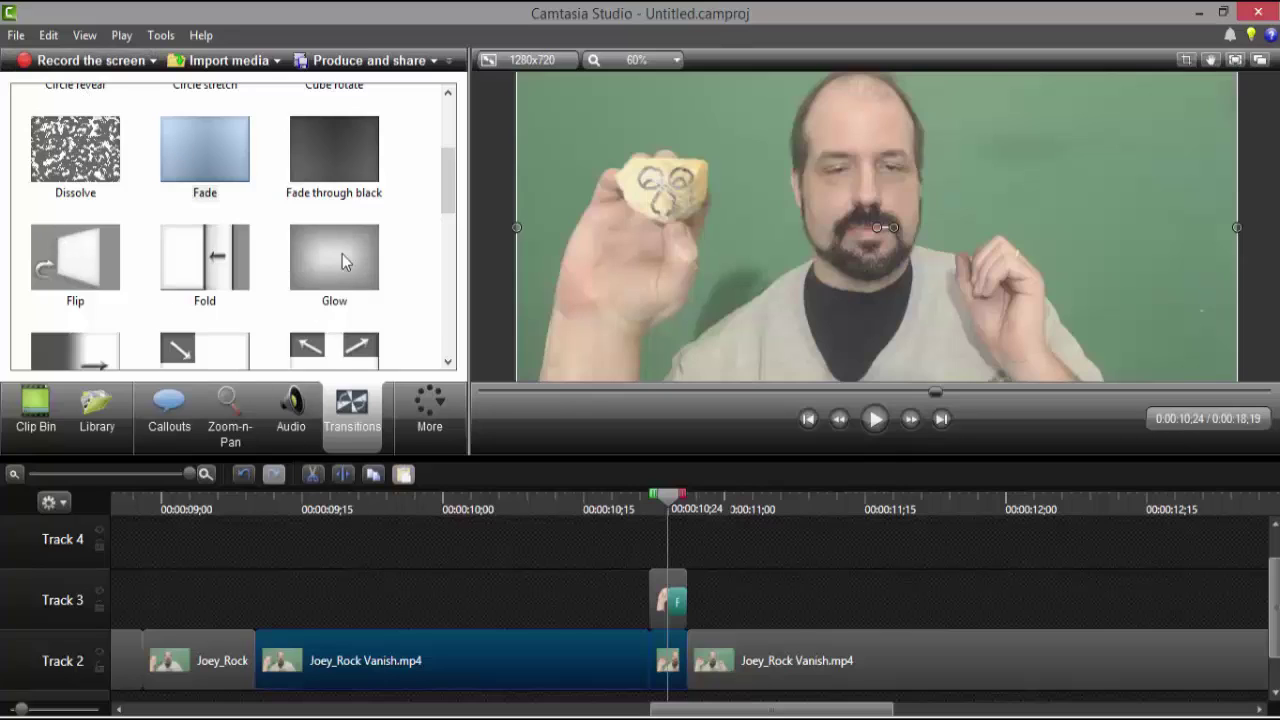
Move the Track 3 hand-and-rock overlay away from the empty hand to in front of the man's shoulder.
click(670, 587)
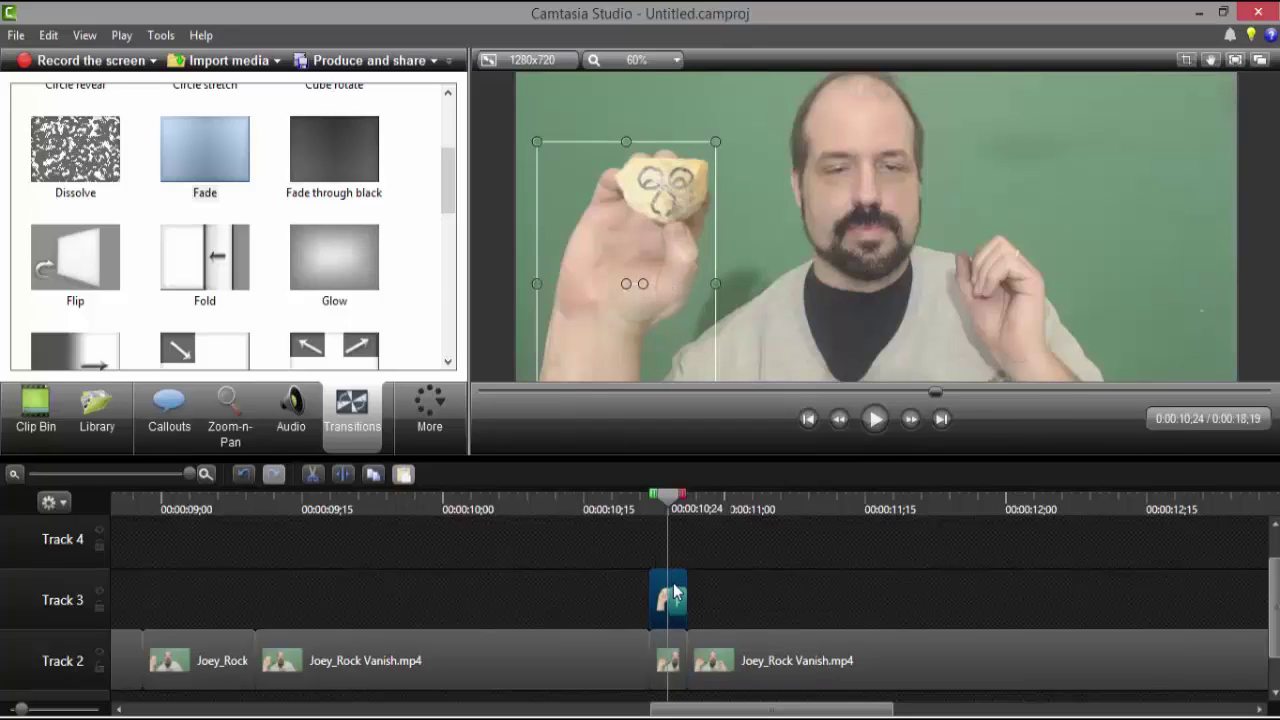
drag(656, 304, 952, 295)
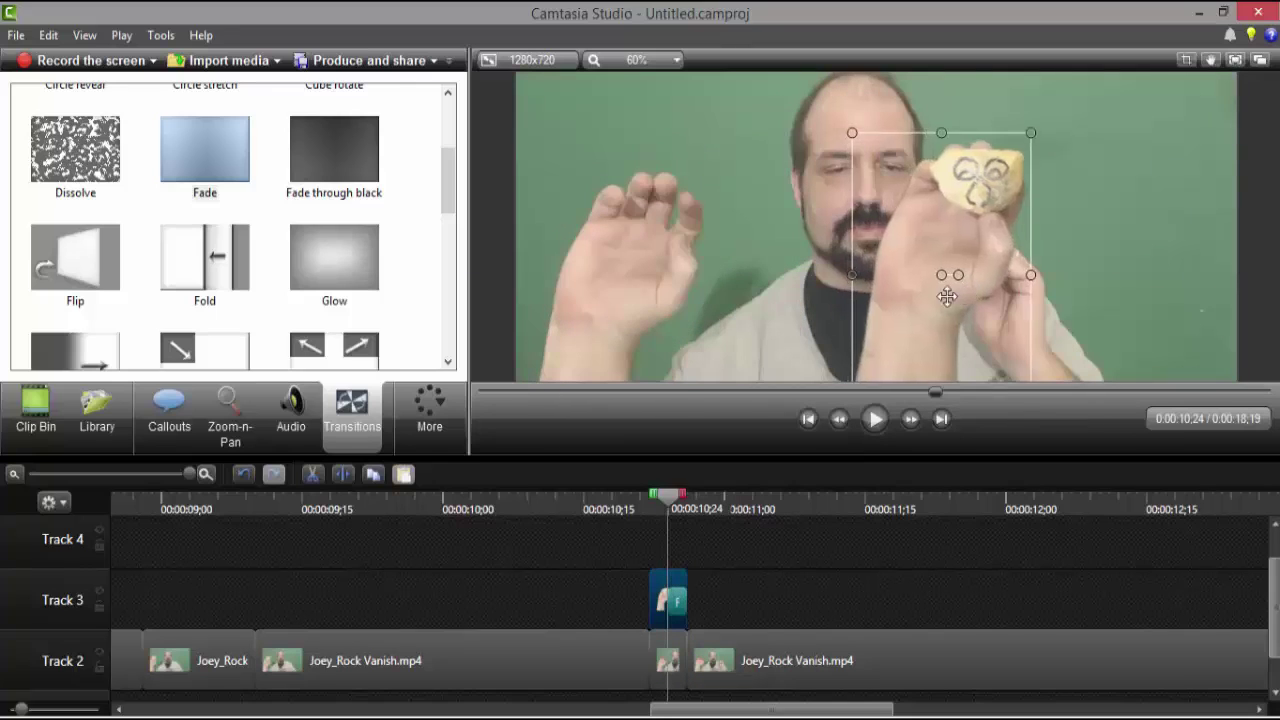